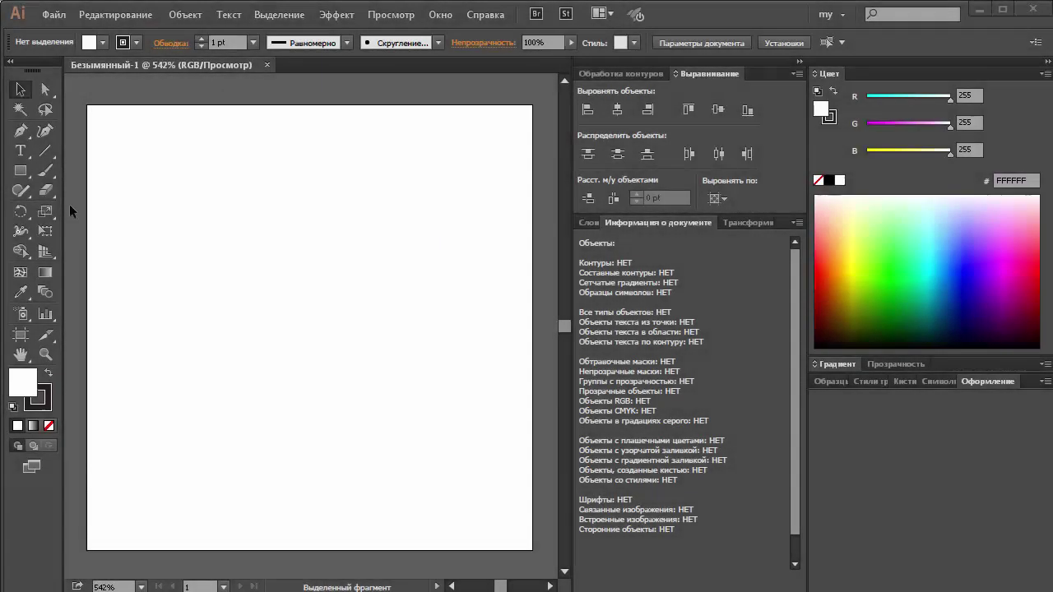
Draw an upper-left rectangle with no fill and a 0,5 pt stroke, then deselect it
mouse_move(20, 170)
left_mouse_down()
mouse_move(95, 188)
mouse_move(97, 172)
left_mouse_up()
left_click_drag(108, 155, 357, 307)
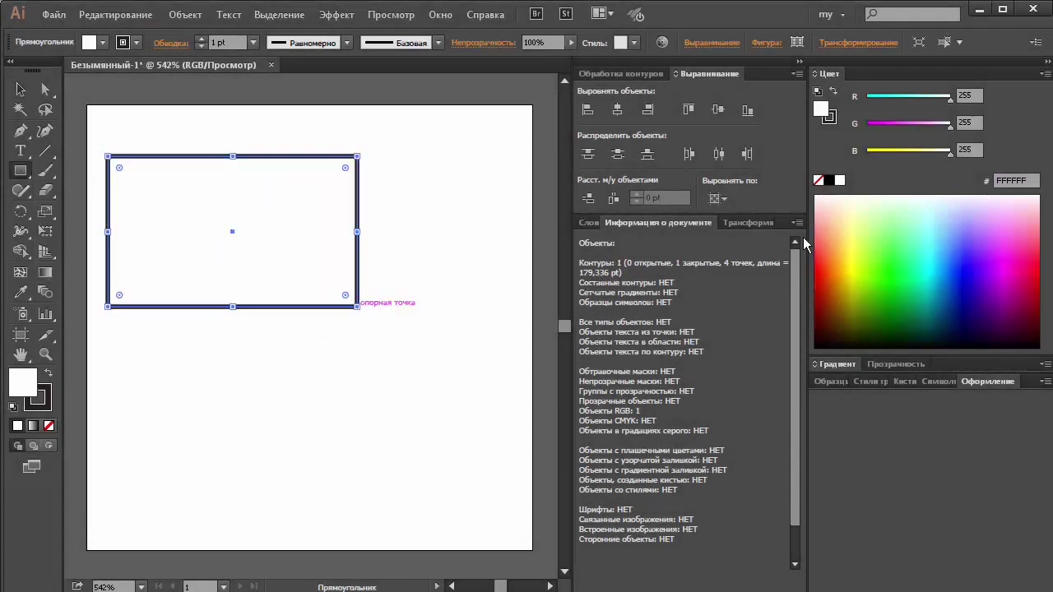
left_click(819, 180)
left_click(252, 41)
left_click(272, 61)
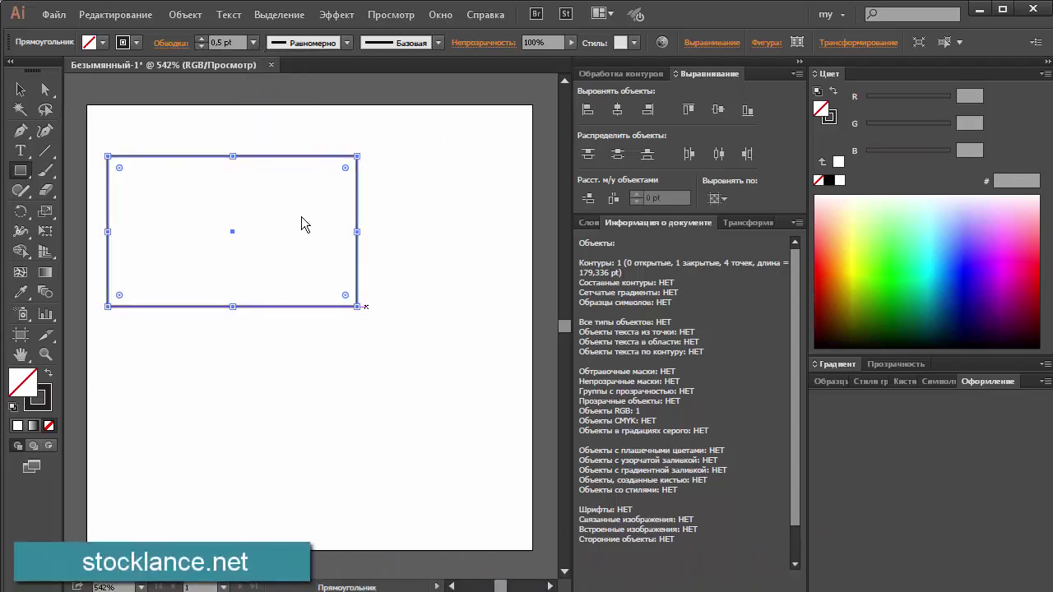
left_click(288, 137)
left_click(585, 325)
key("ctrl+shift+a")
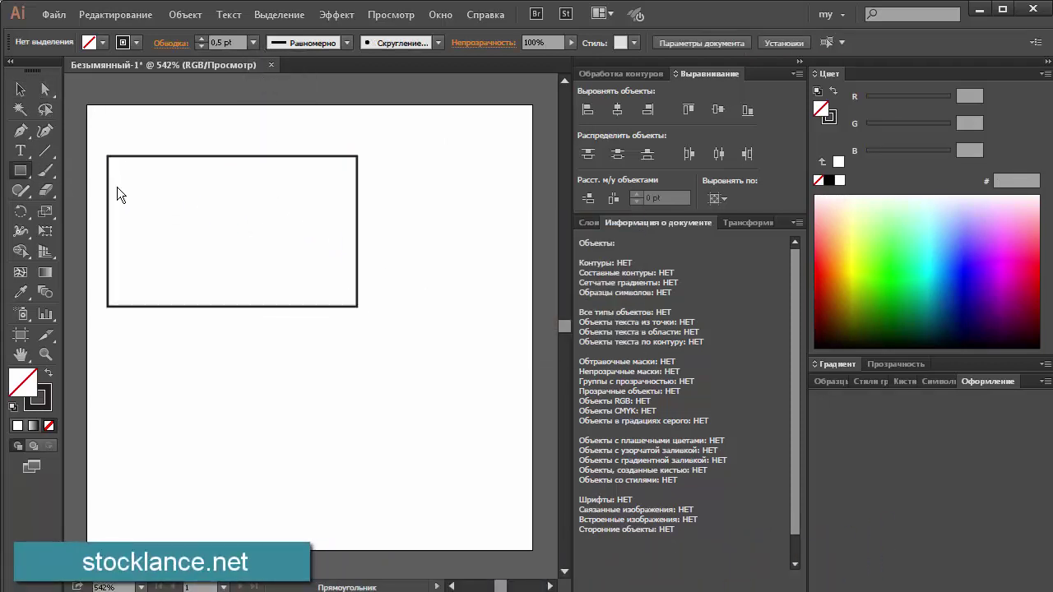
Add four more rectangles, one dragged out and three created by entering their sizes
left_click_drag(286, 207, 462, 376)
left_click(147, 368)
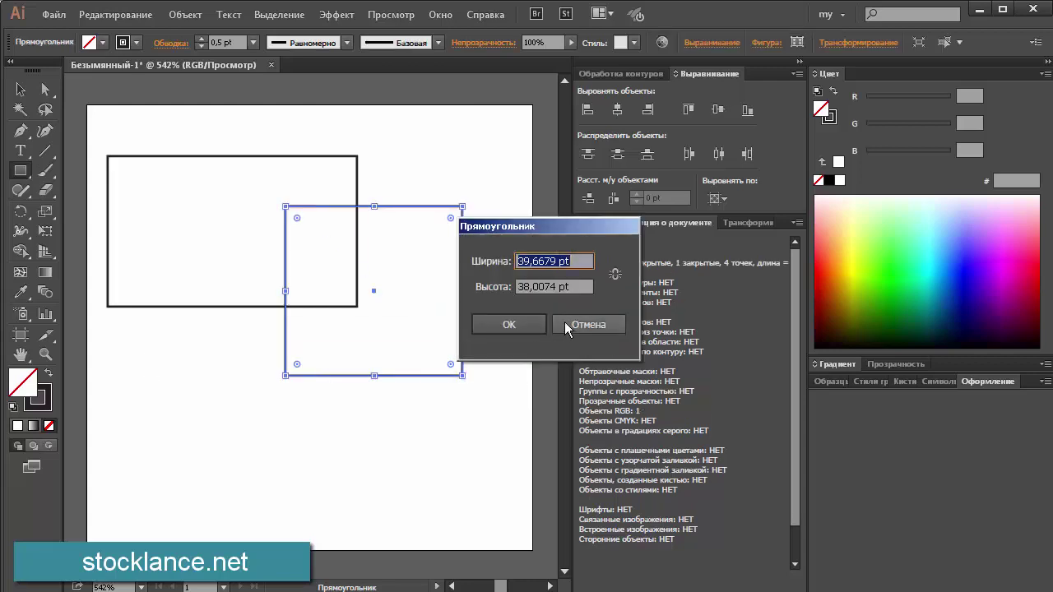
left_click(487, 322)
left_click(409, 437)
left_click(508, 321)
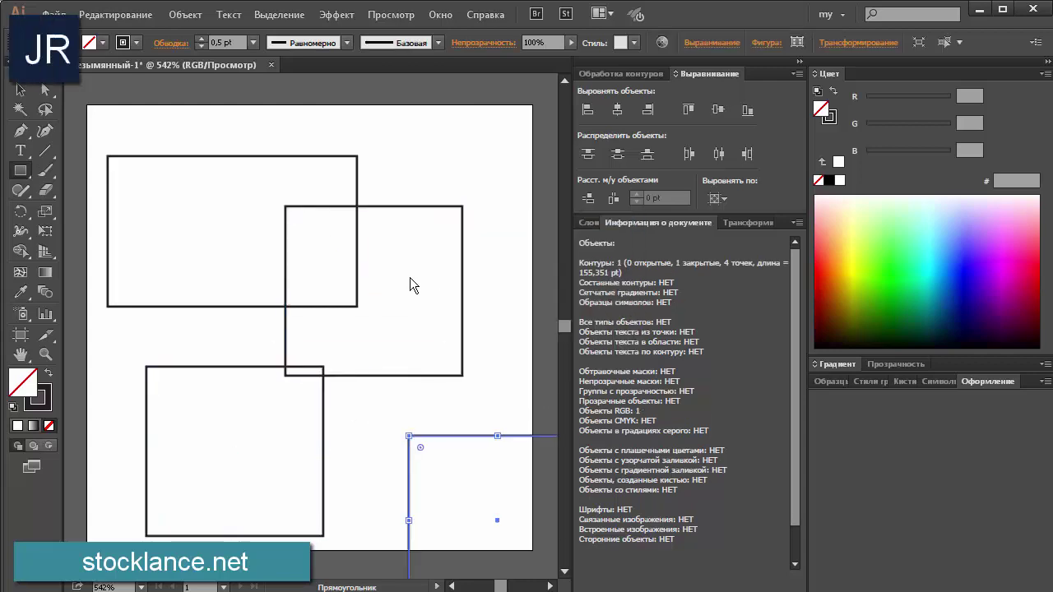
left_click(410, 277)
left_click(507, 321)
Move two rectangles up-left, then Alt-copy a rectangle and resize the copies
left_click(20, 91)
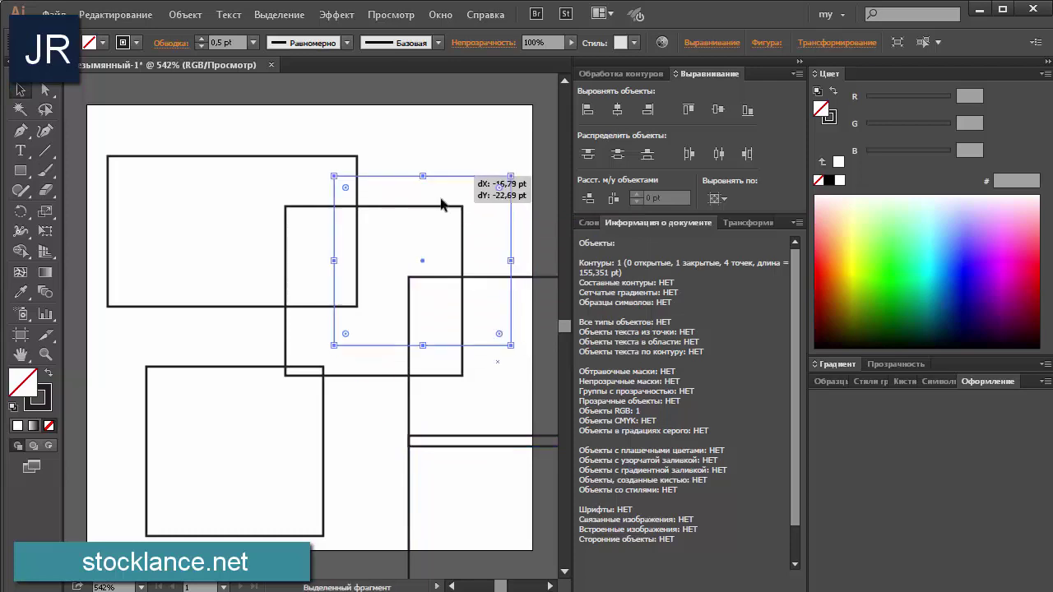
left_click_drag(518, 277, 442, 175)
left_click_drag(519, 440, 409, 331)
left_click_drag(502, 346, 292, 339)
left_click_drag(122, 169, 215, 265)
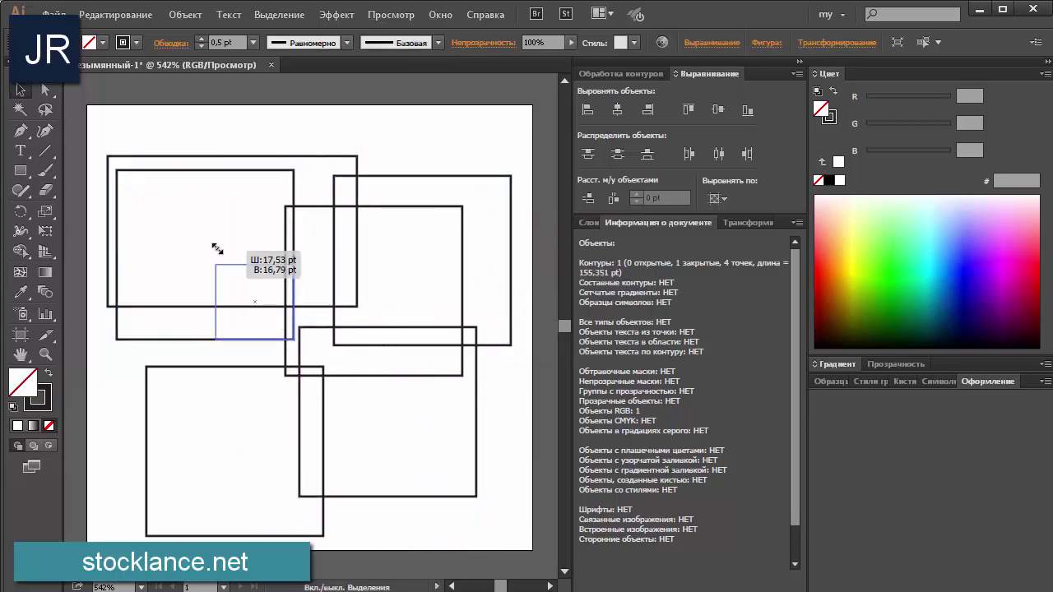
mouse_move(236, 347)
left_mouse_down()
mouse_move(263, 352)
mouse_move(189, 208)
mouse_move(279, 221)
mouse_move(436, 292)
left_mouse_up()
left_click(437, 293)
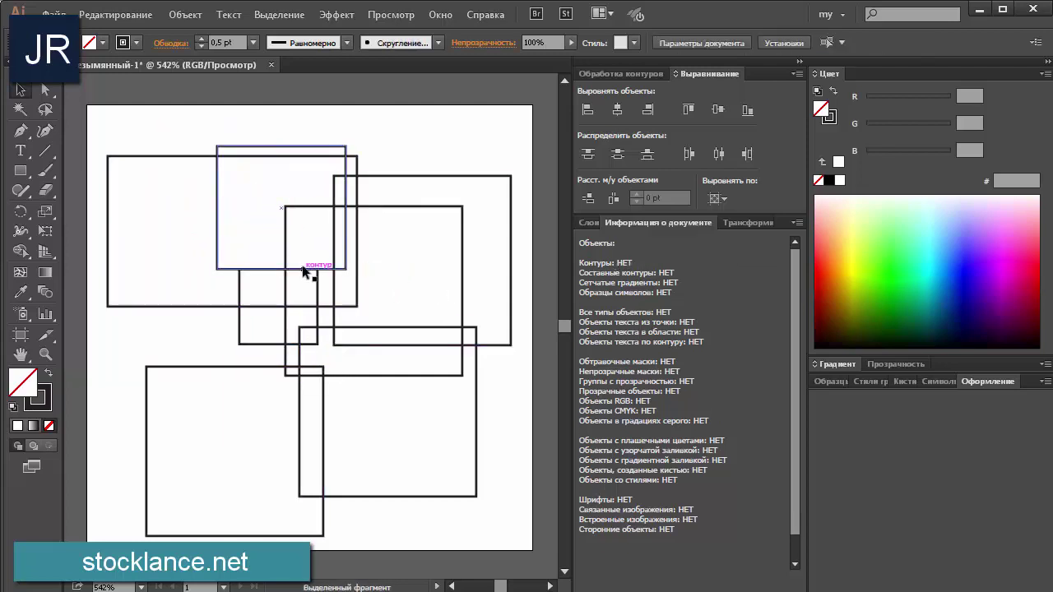
Alt-copy the enlarged rectangle down-right and copy the lower-right rectangle elsewhere
left_click_drag(301, 273, 476, 405)
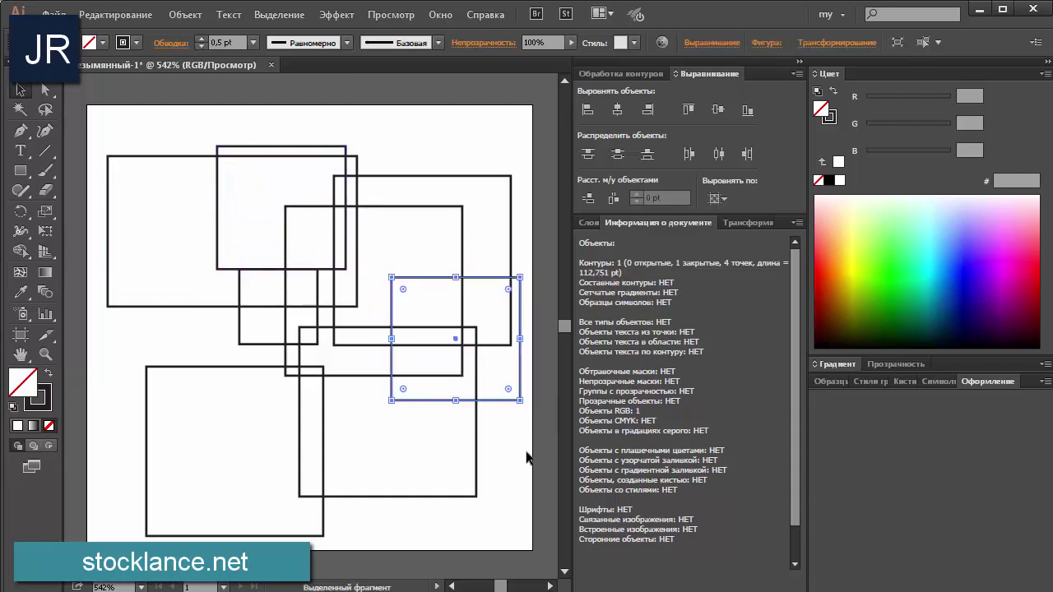
left_click(527, 457)
left_click(499, 398)
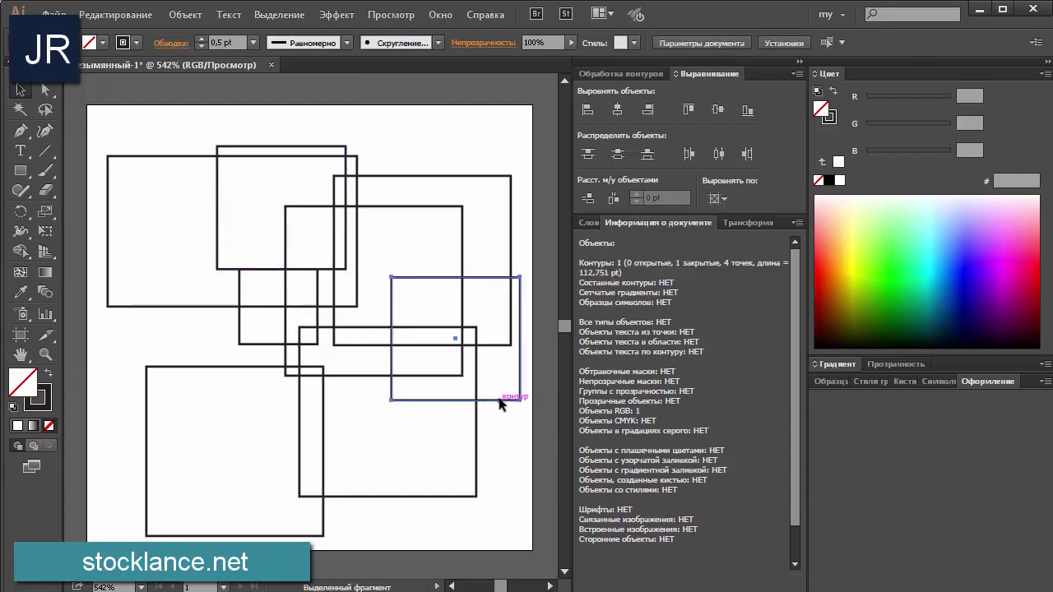
mouse_move(499, 398)
left_mouse_down()
mouse_move(374, 514)
mouse_move(414, 479)
mouse_move(539, 207)
mouse_move(528, 206)
left_mouse_up()
left_click(428, 449)
Shrink a copied rectangle into a small square and position it down-left
left_click(466, 463)
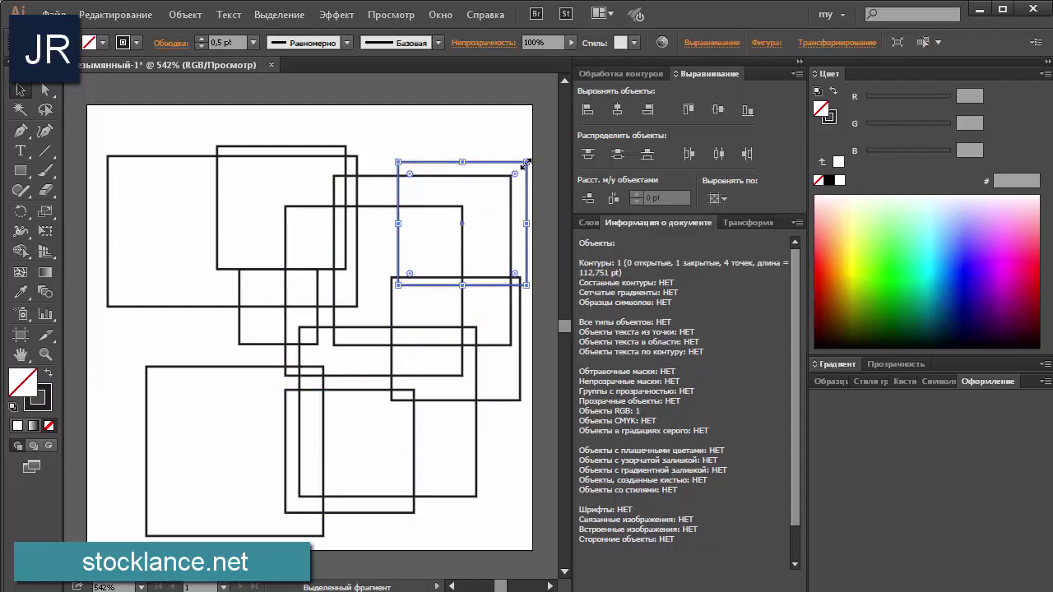
mouse_move(525, 163)
left_mouse_down()
mouse_move(416, 255)
mouse_move(156, 347)
left_mouse_up()
left_click(483, 244)
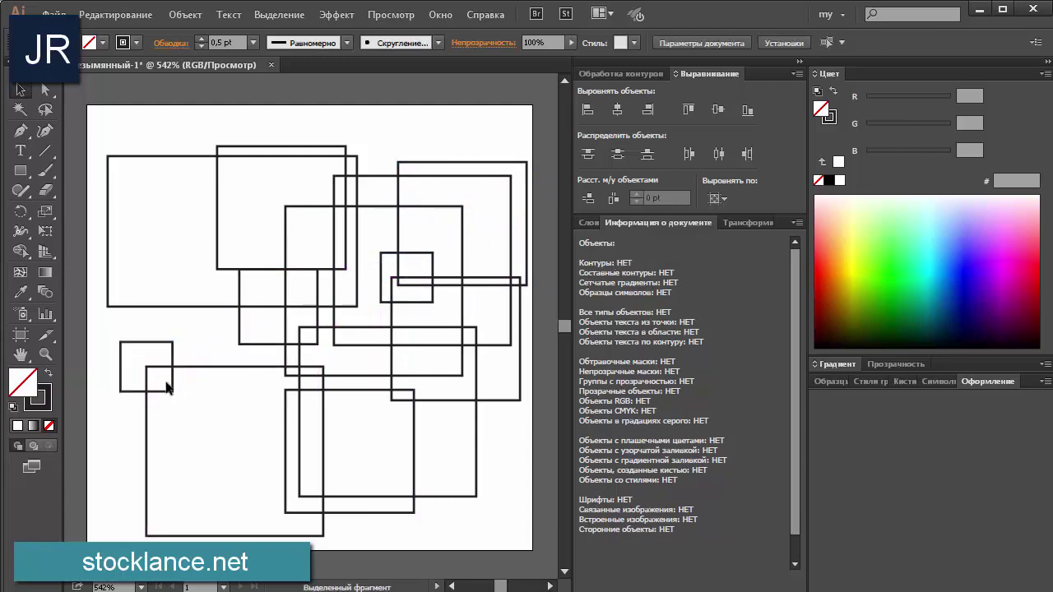
left_click(175, 384)
left_click(21, 170)
Draw a tiny circle inside the upper-left rectangle
left_click_drag(23, 179, 78, 208)
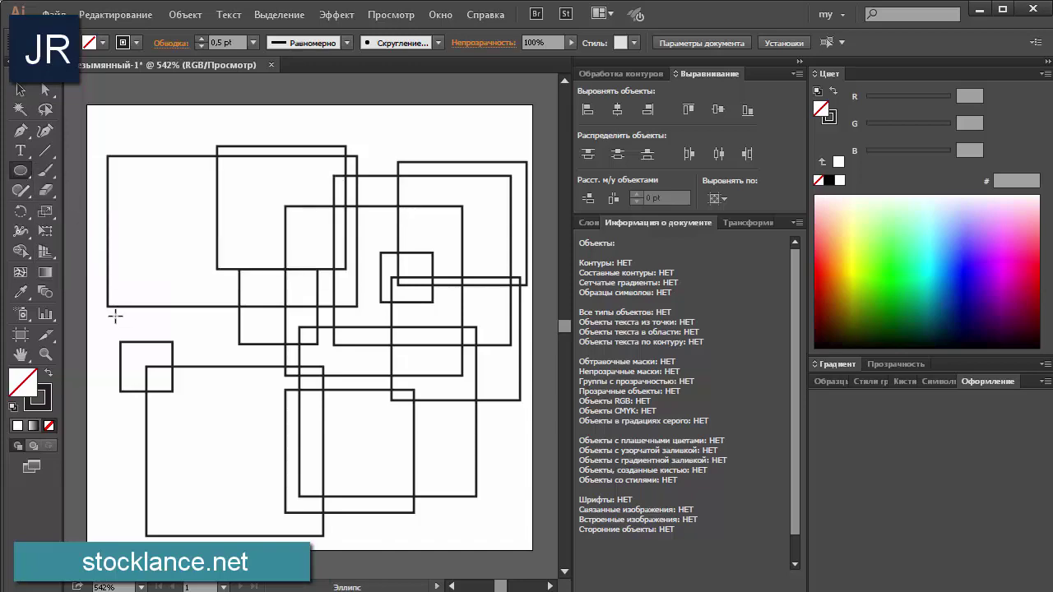
left_click_drag(115, 316, 134, 228)
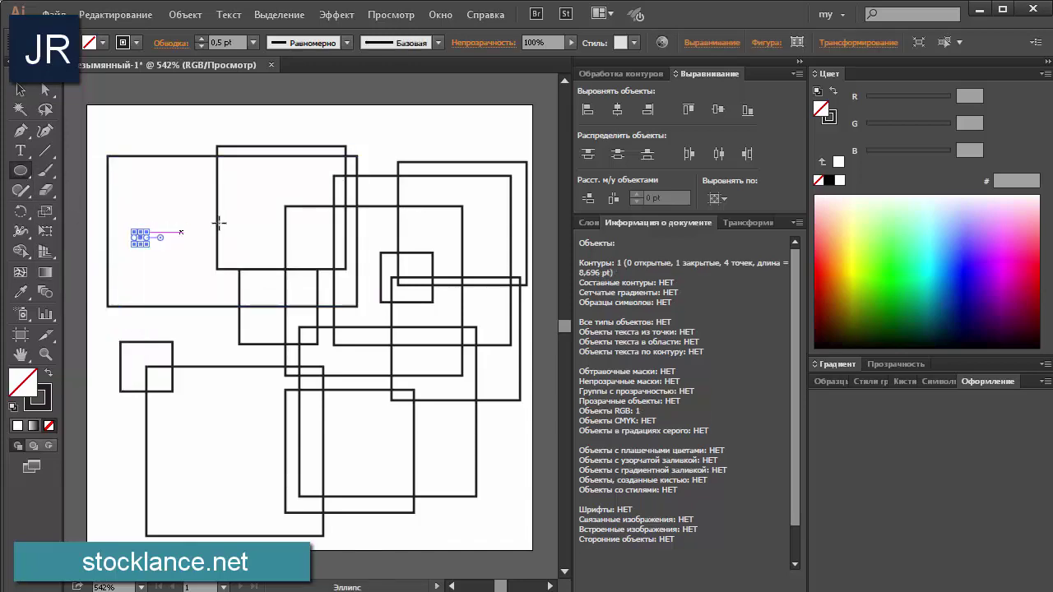
key("v")
left_click(134, 141)
left_click(346, 18)
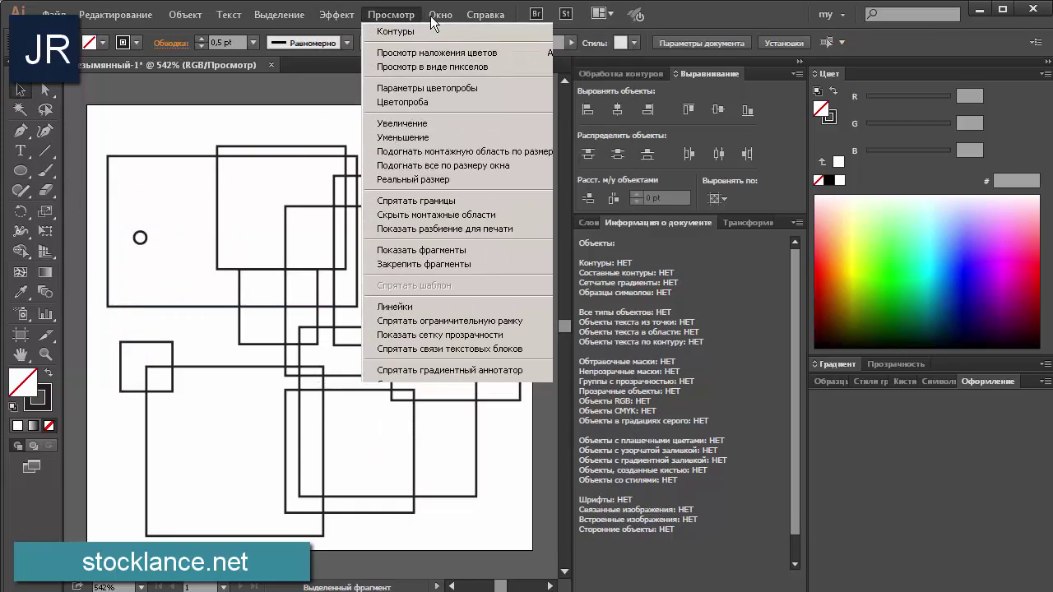
Make the circle a solid 231F20 dot with no stroke and move it onto a rectangle corner
left_click(415, 200)
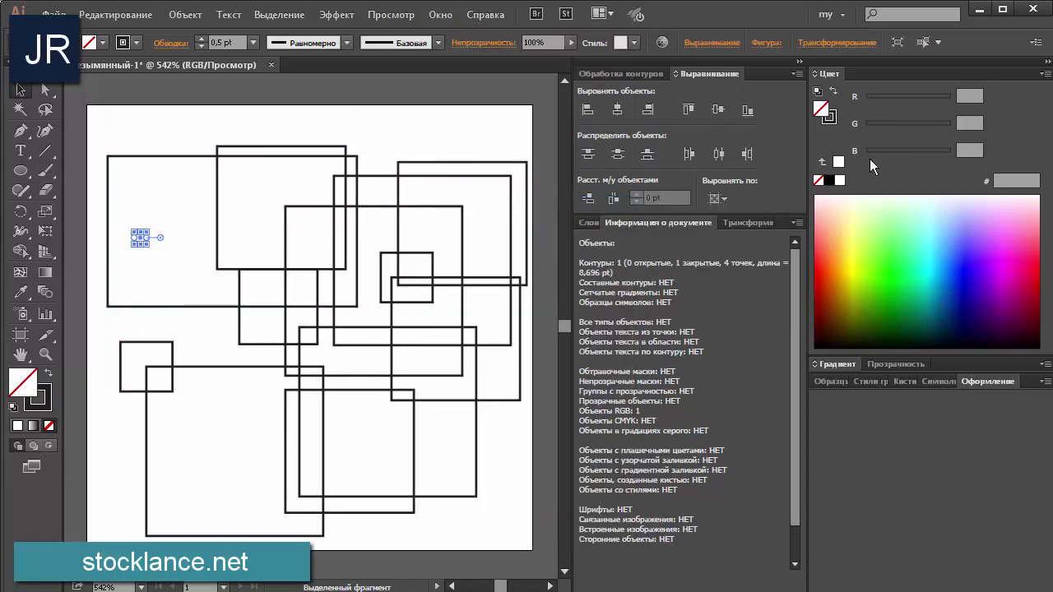
left_click(819, 180)
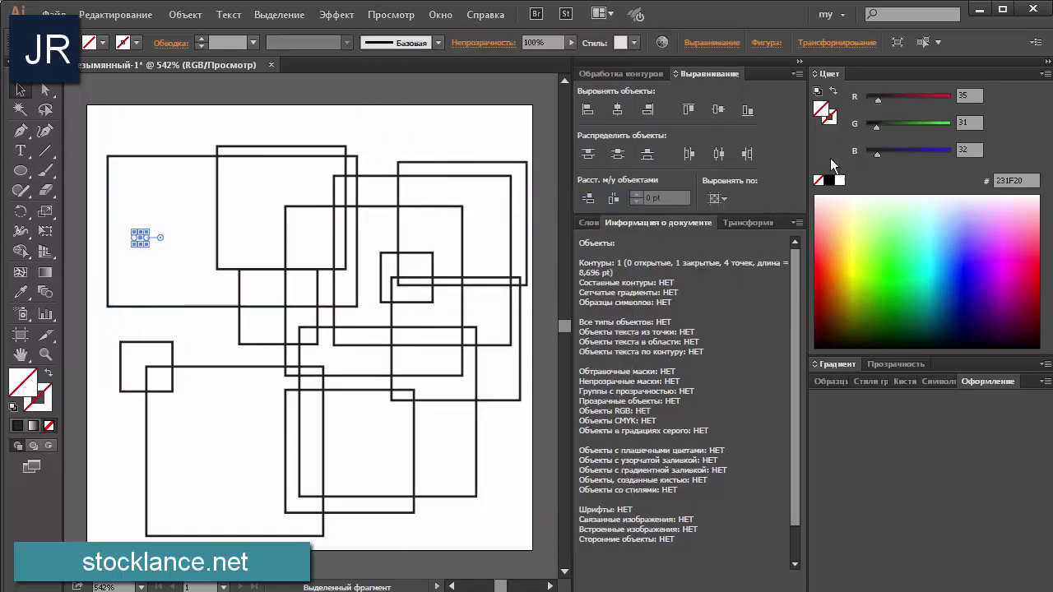
key("comma")
scroll(227, 265, "up", 1)
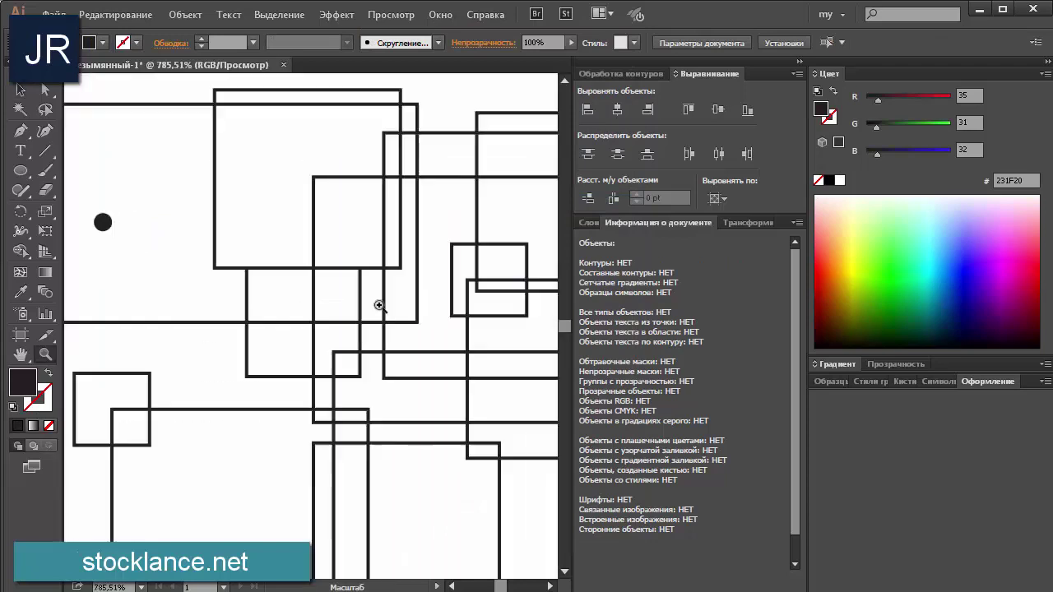
mouse_move(102, 215)
left_mouse_down()
mouse_move(327, 330)
mouse_move(319, 324)
left_mouse_up()
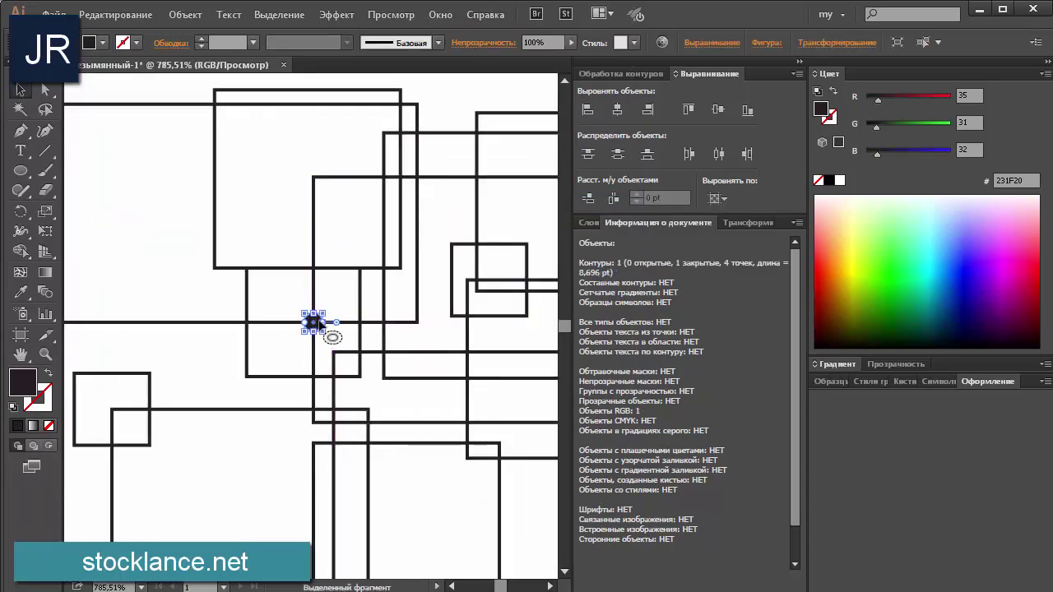
Draw two smaller dots on a corner and an edge, and copy the big dot to another corner
key("l")
left_click_drag(401, 269, 416, 255)
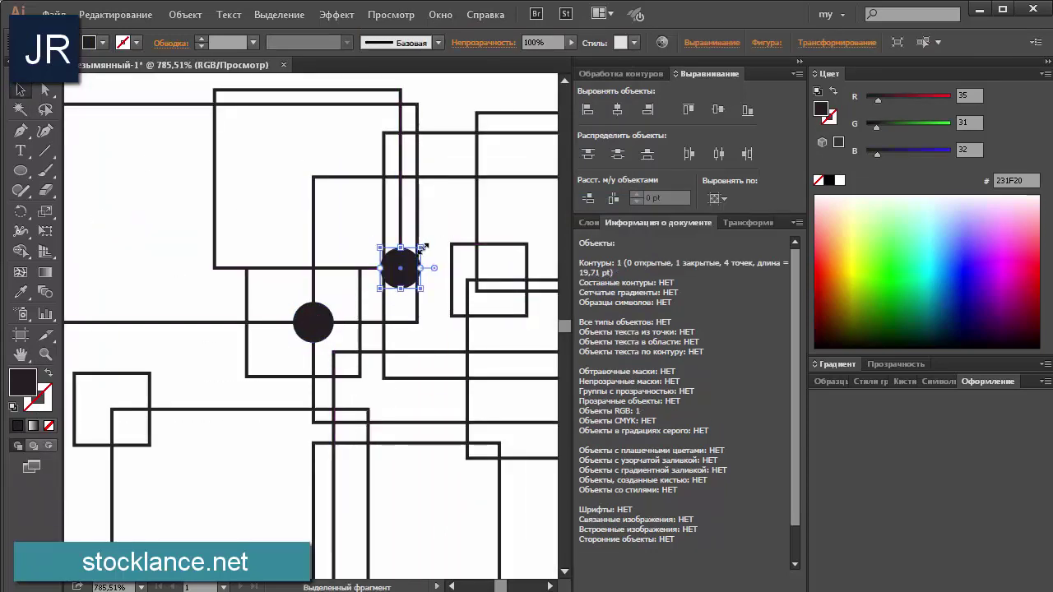
left_click_drag(466, 315, 477, 304)
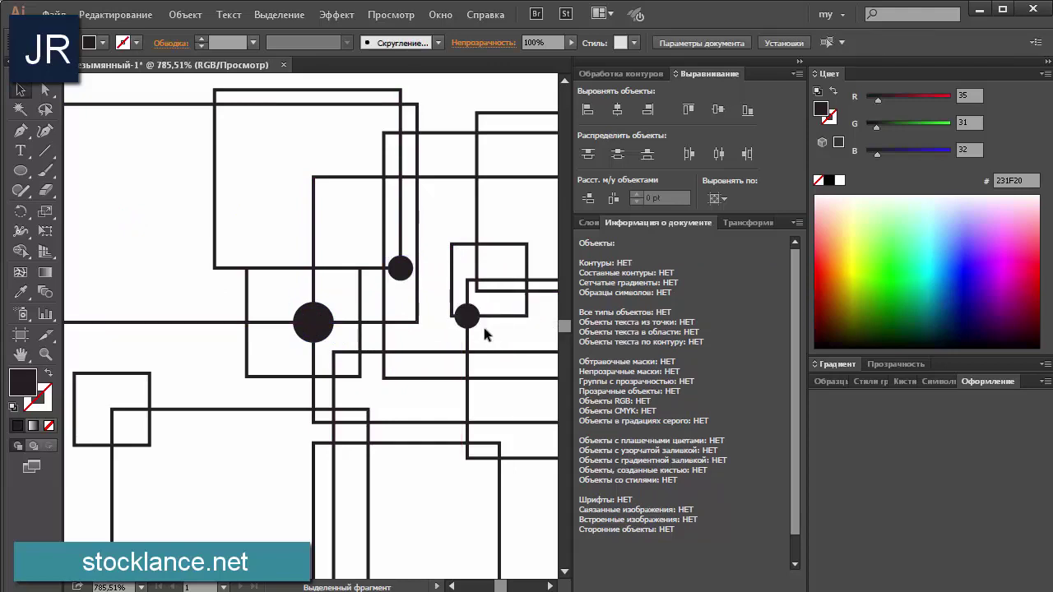
key("v")
mouse_move(313, 322)
left_mouse_down()
mouse_move(312, 174)
mouse_move(321, 183)
left_mouse_up()
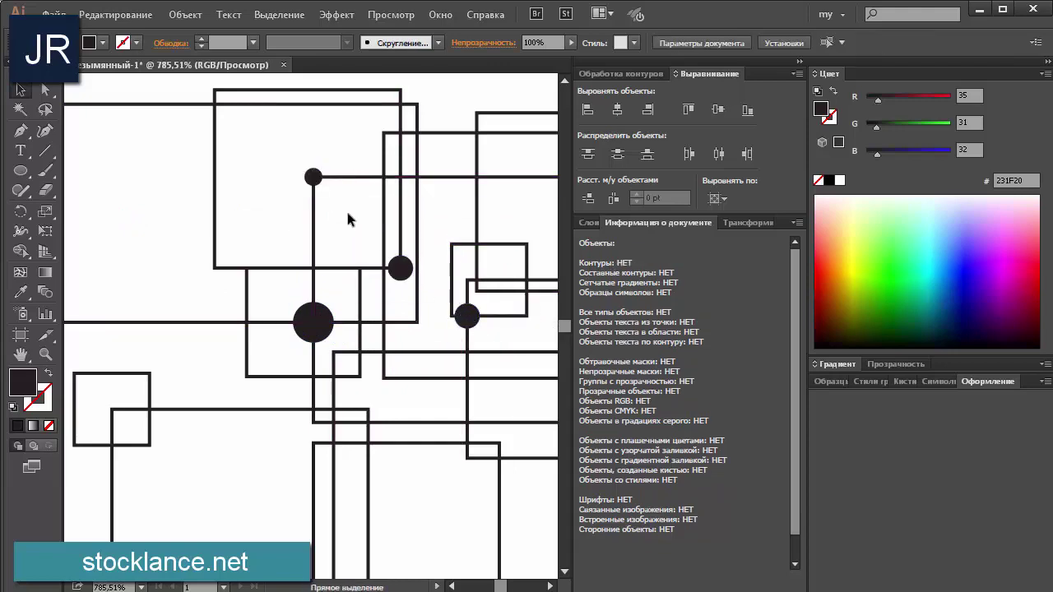
Copy the small dot onto two more rectangle corners lower down
scroll(303, 276, "down", 2)
left_click_drag(395, 301, 369, 390)
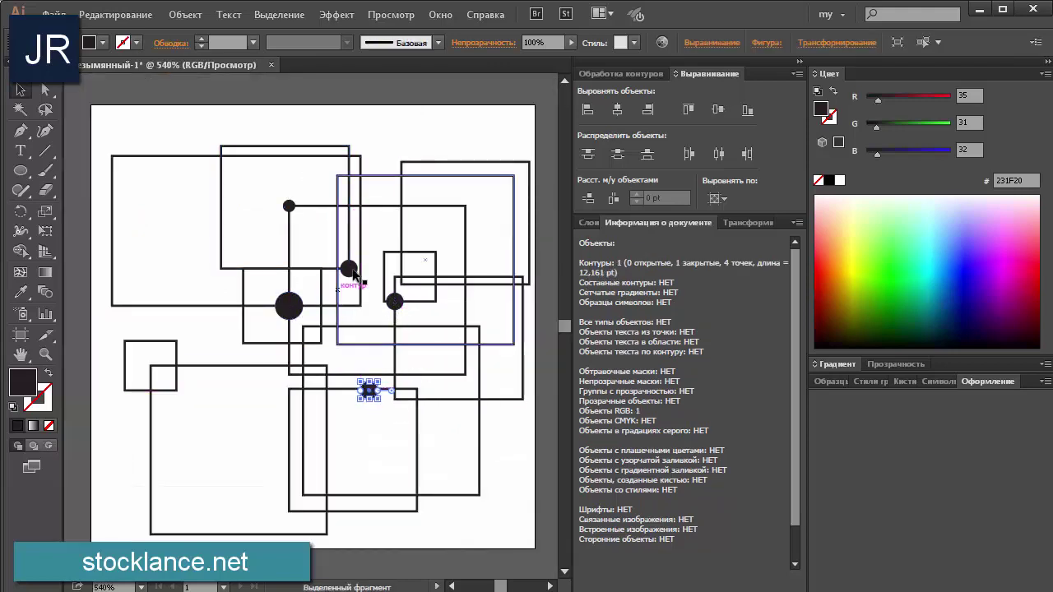
left_click_drag(395, 301, 487, 348)
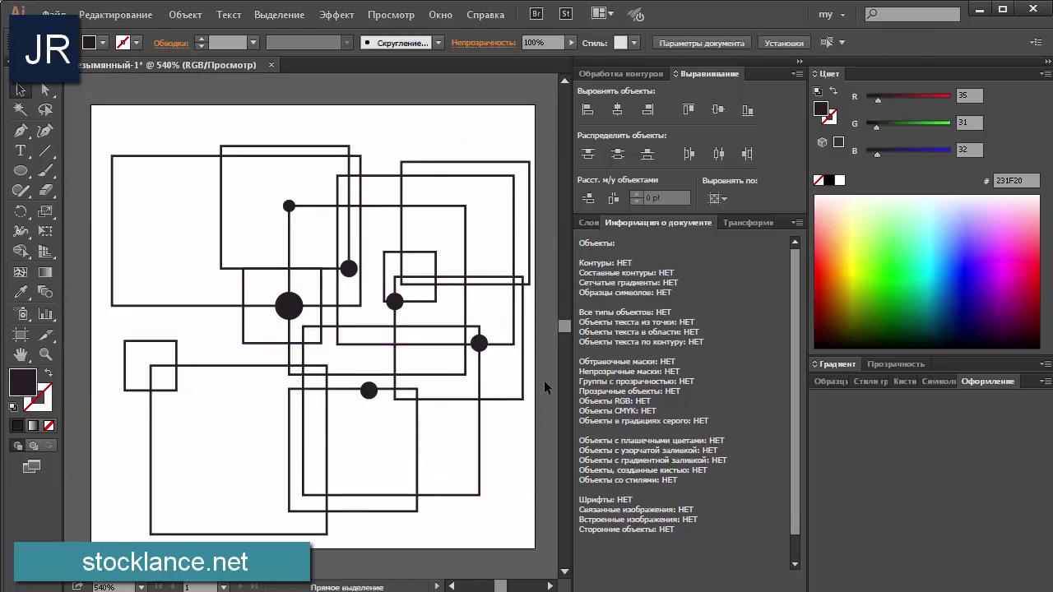
key("ctrl+apostrophe")
Draw a right-angled four-corner pen path in the upper-left rectangle
left_click(20, 133)
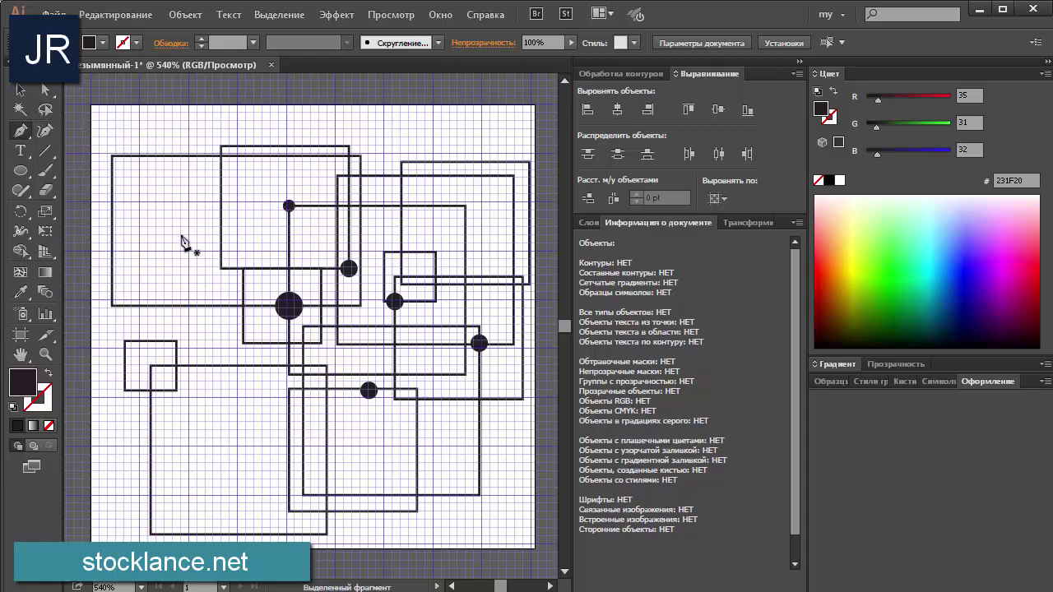
double_click(152, 221)
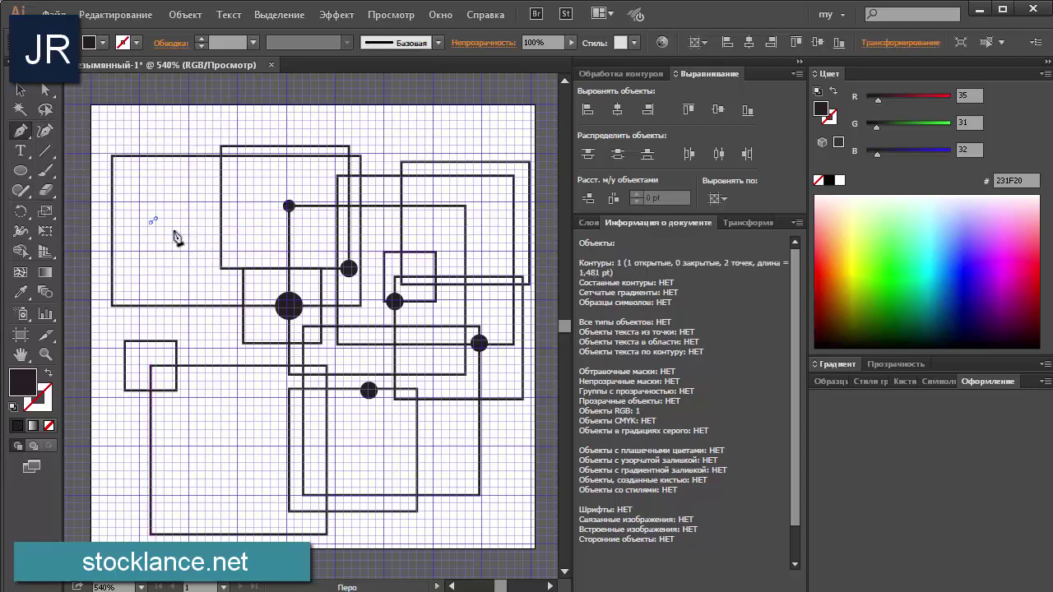
key("Delete")
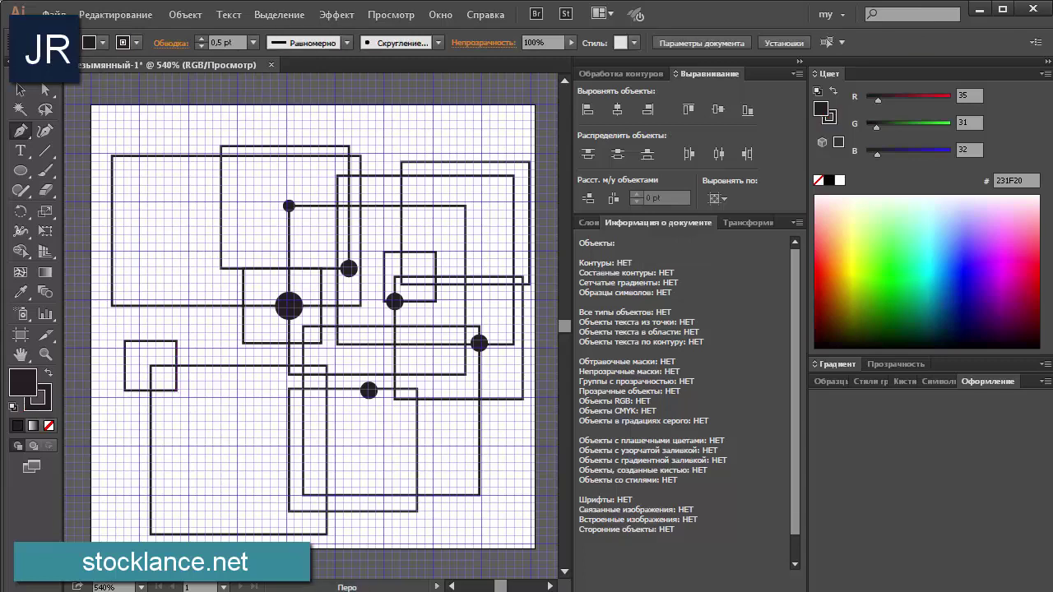
left_click(131, 210)
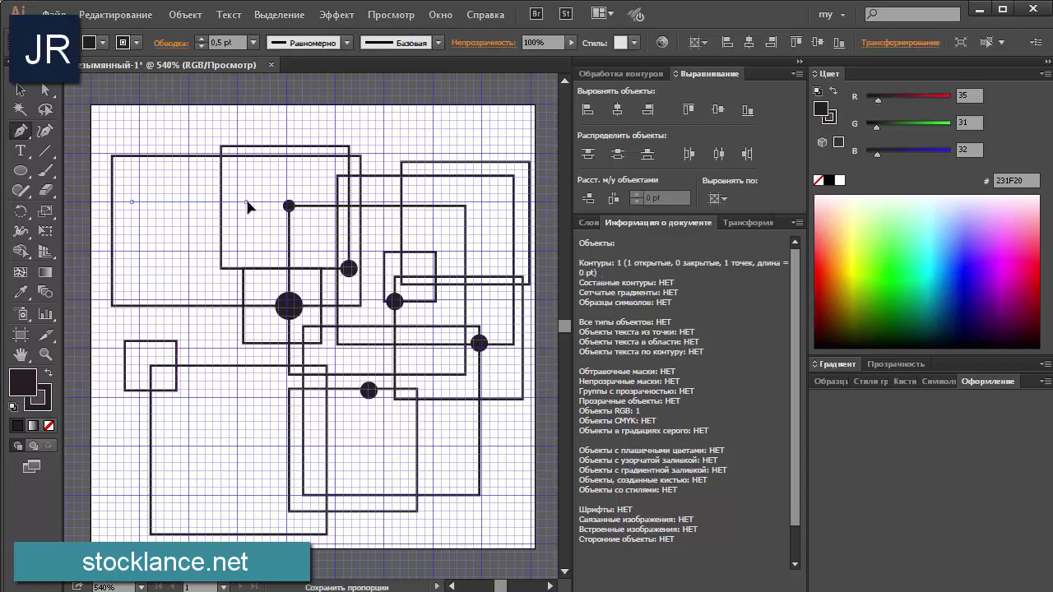
left_click(246, 202)
left_click(246, 258)
left_click(156, 259)
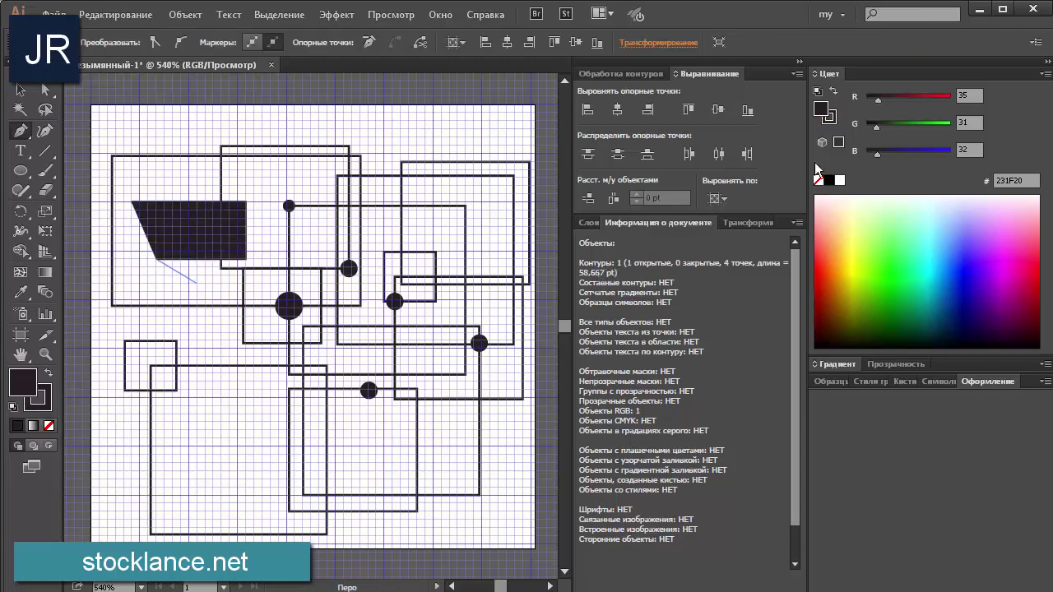
left_click(819, 180)
Draw a vertical line and a straight upward line near the top
left_click(259, 388, "ctrl")
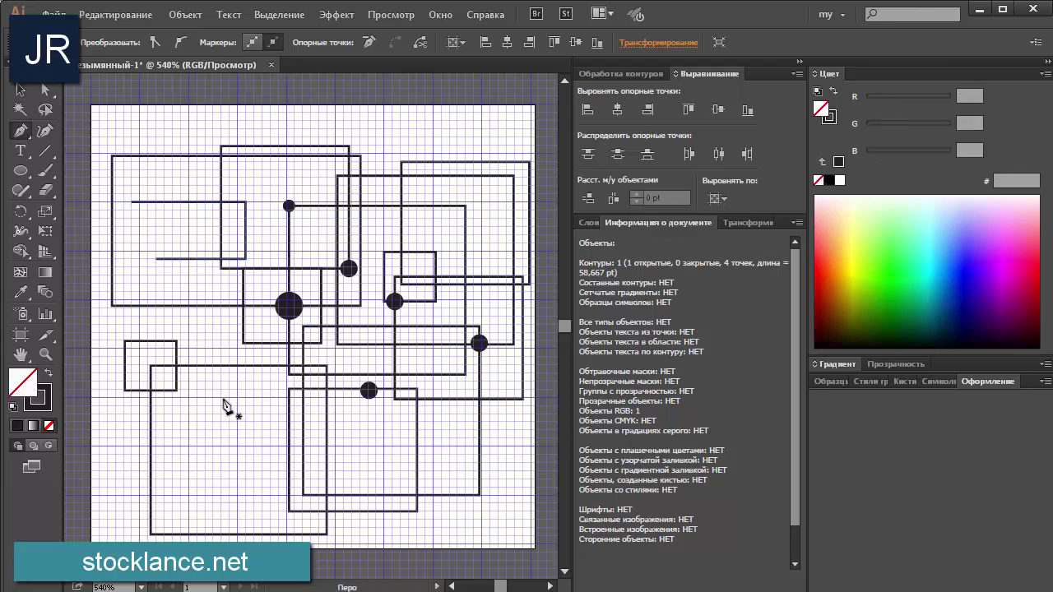
left_click(220, 397)
left_click(220, 284)
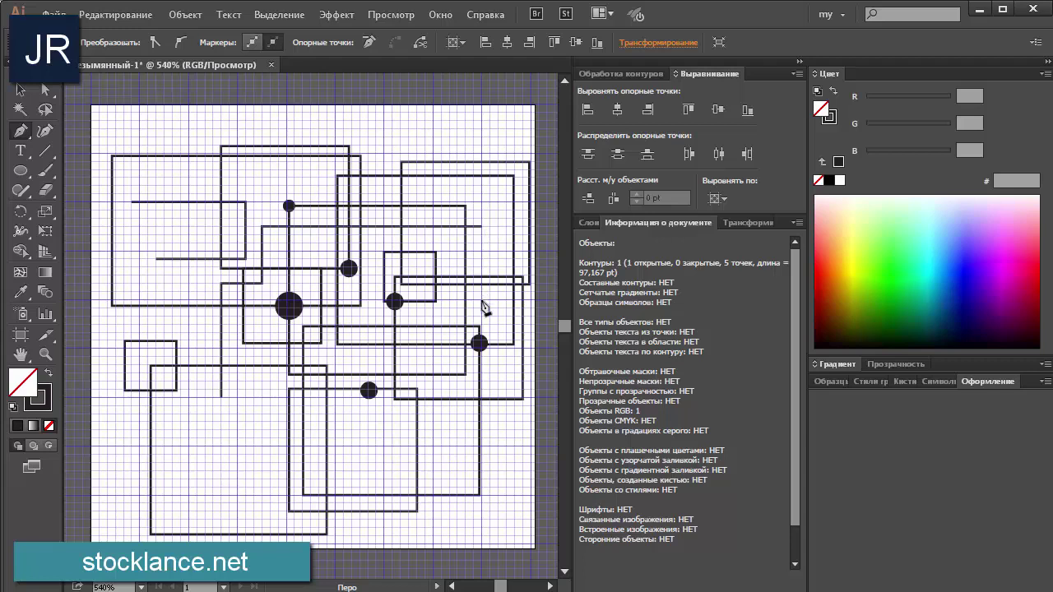
left_click(174, 222, "ctrl")
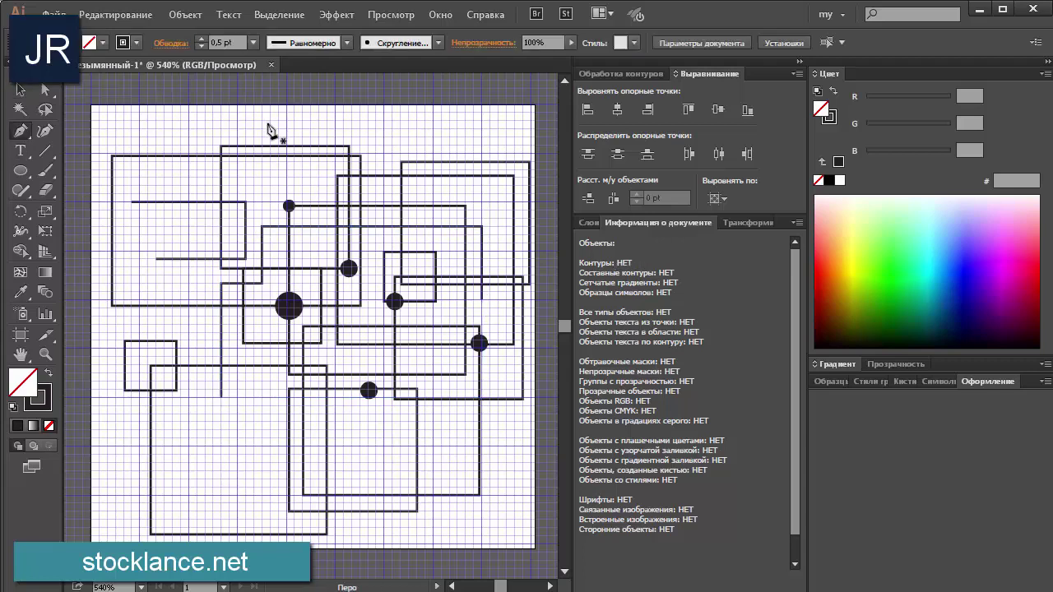
left_click(266, 182)
left_click(262, 121)
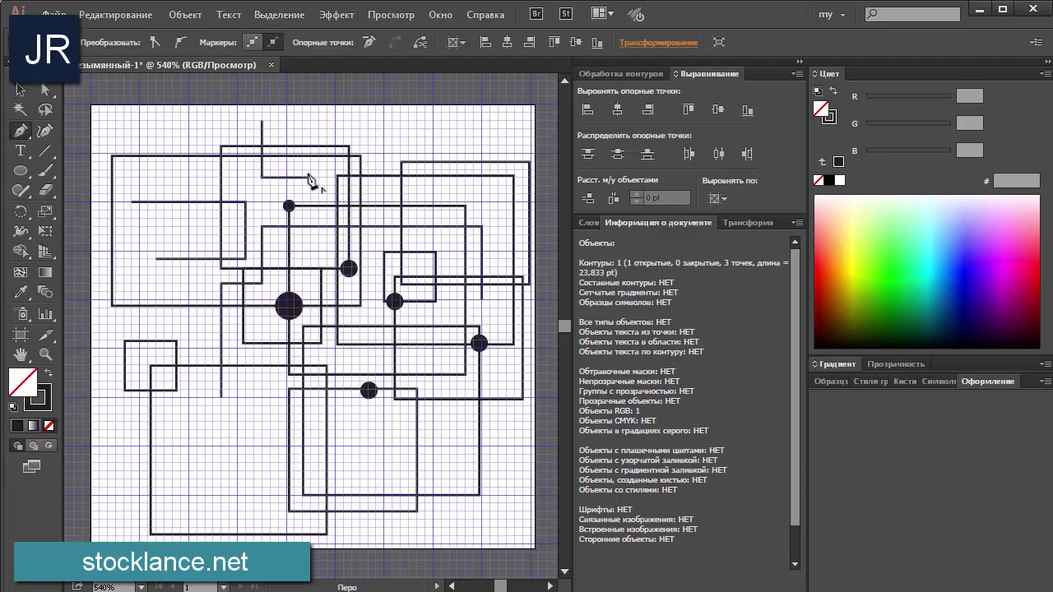
left_click(181, 349, "ctrl")
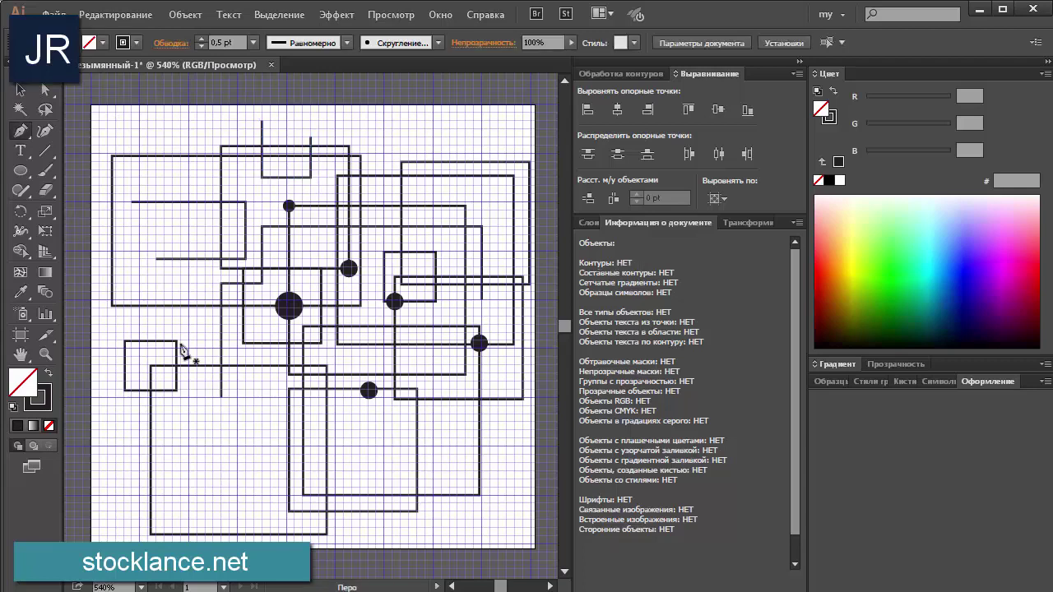
Draw a lower-left horizontal line with a vertical segment
left_click(131, 421)
left_click(254, 422)
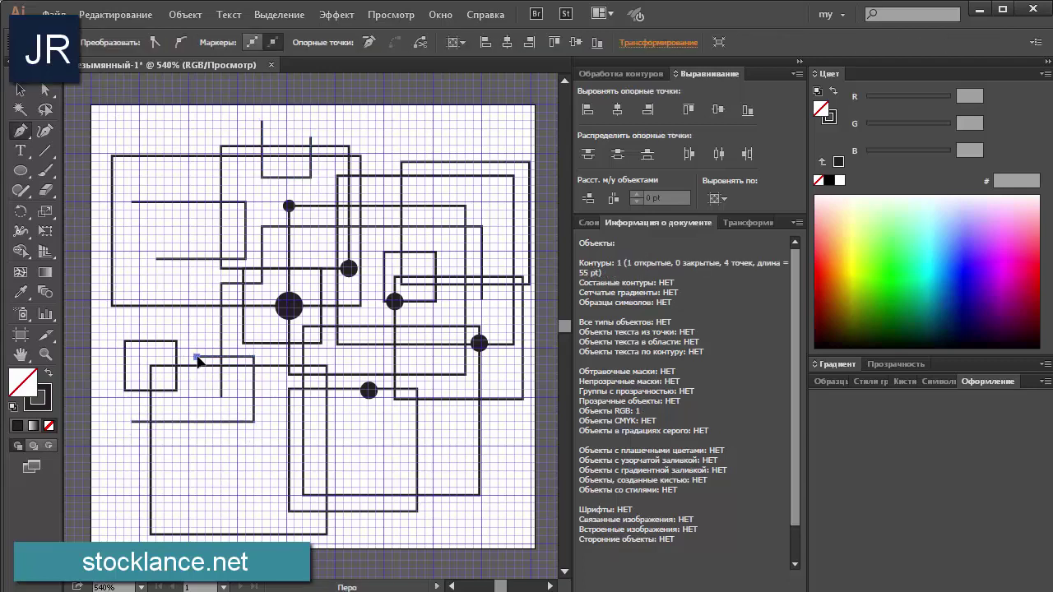
left_click(196, 292)
left_click(204, 424, "ctrl")
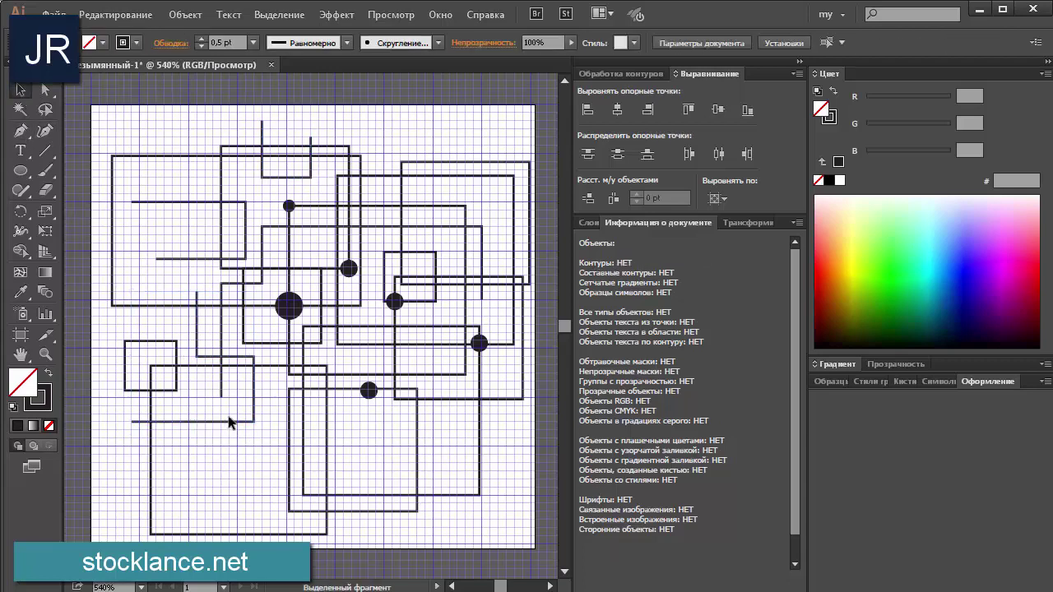
Select the four open line paths together for stroke editing
left_click_drag(229, 329, 220, 329)
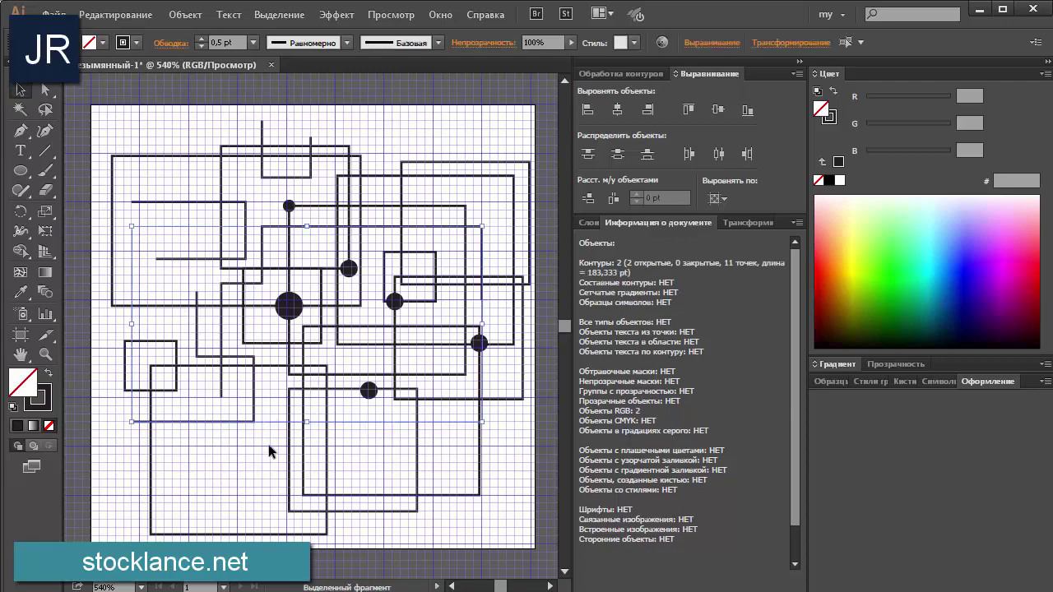
left_click(253, 421)
left_click(202, 258, "shift")
left_click(310, 176, "shift")
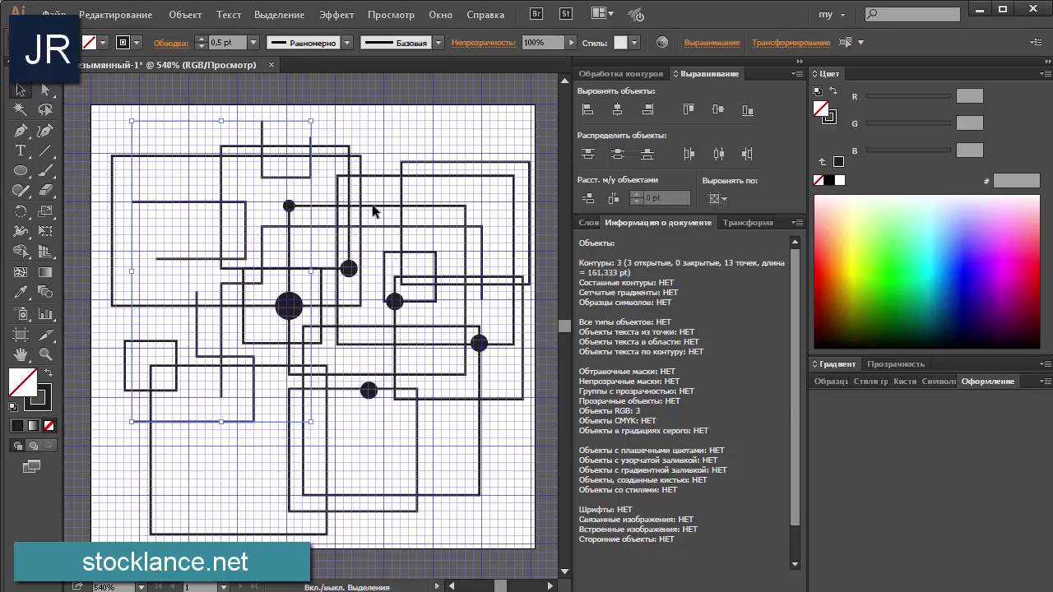
left_click(481, 233, "shift")
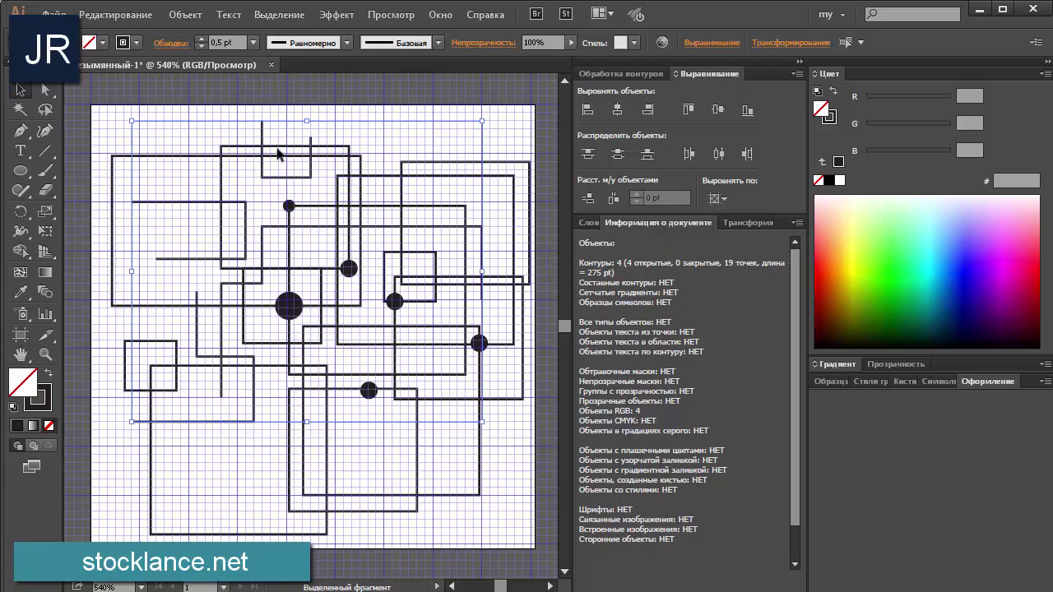
left_click(156, 45)
Set circle start and end arrowheads at 50% scale on the four lines, then deselect
left_click(89, 215)
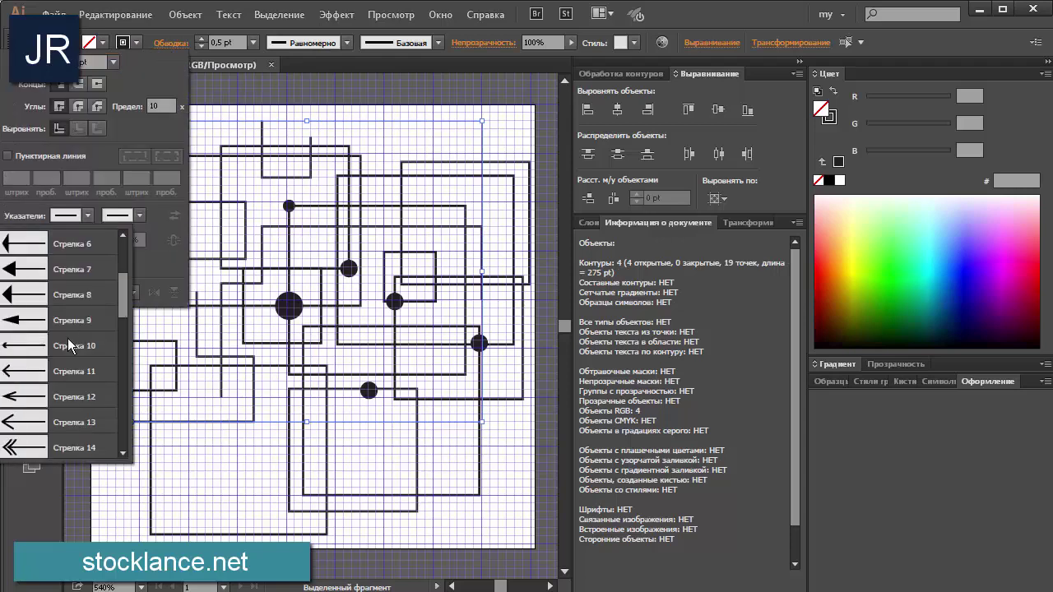
scroll(74, 341, "down", 5)
left_click(49, 341)
left_click(140, 216)
scroll(71, 370, "down", 3)
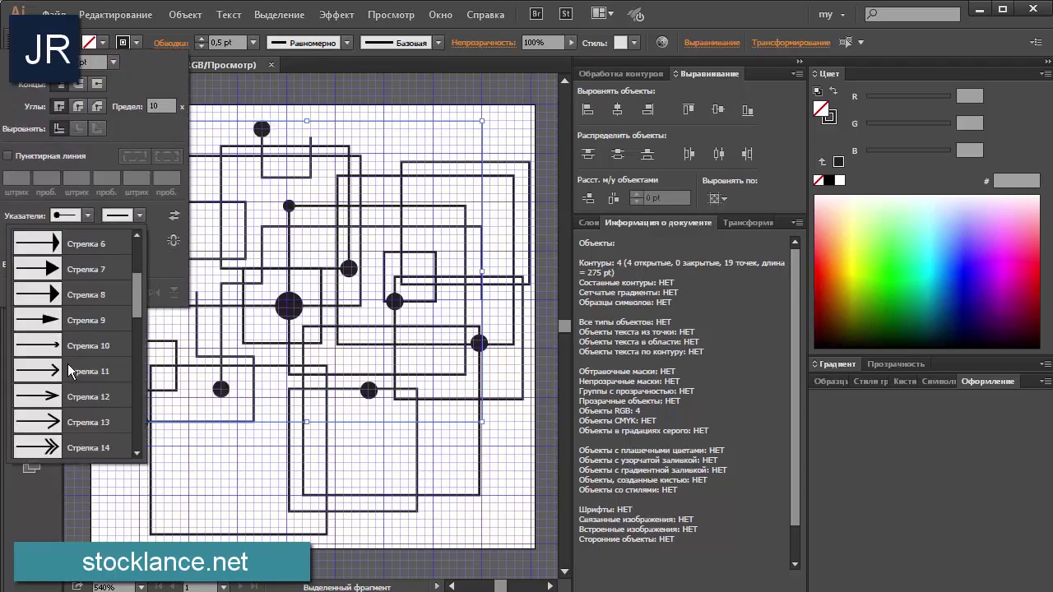
scroll(71, 370, "down", 3)
left_click(70, 328)
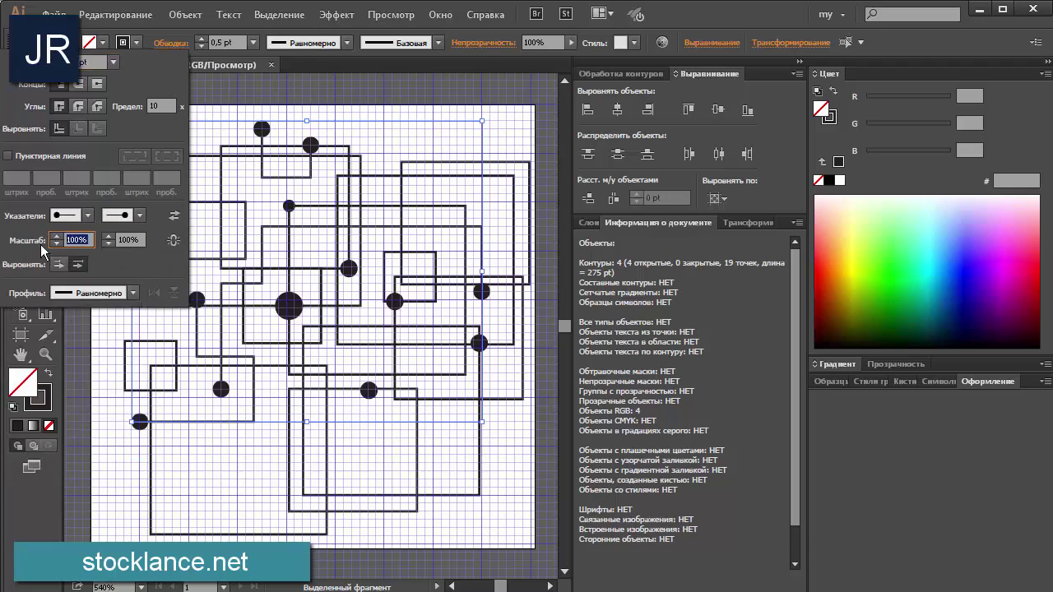
left_click(141, 240)
type("50")
key("Return")
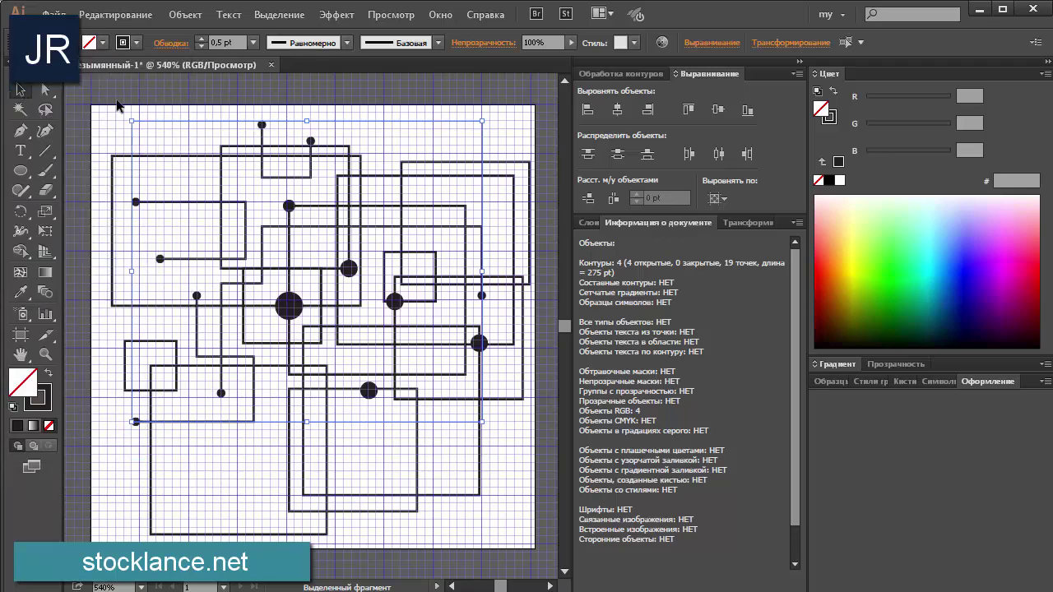
left_click(118, 107)
Draw a three-point stepped line along the bottom of the pattern and select it
left_click(18, 134)
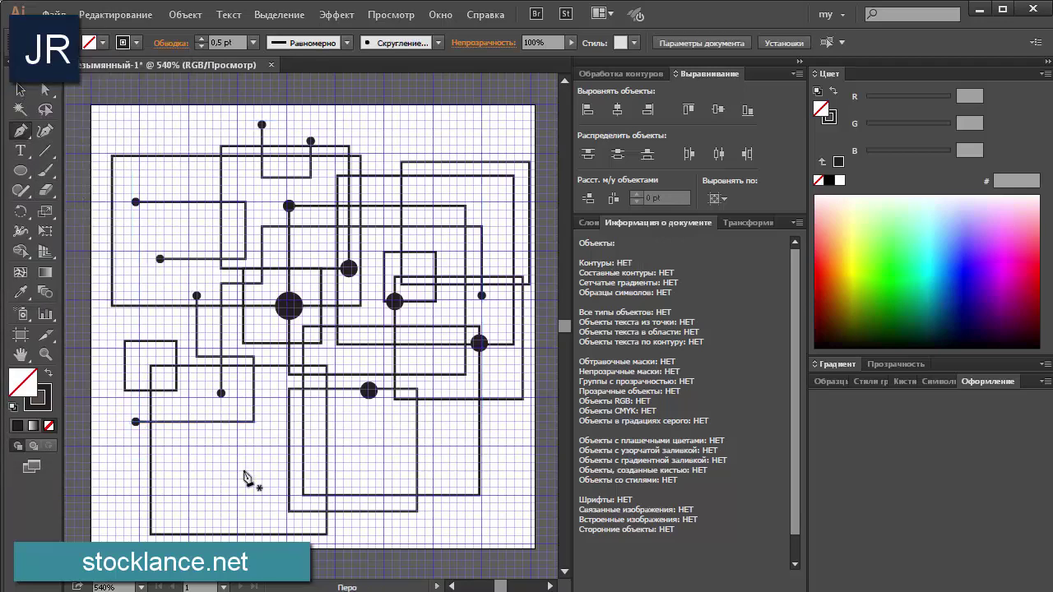
left_click(238, 470)
left_click(457, 470)
left_click(400, 446)
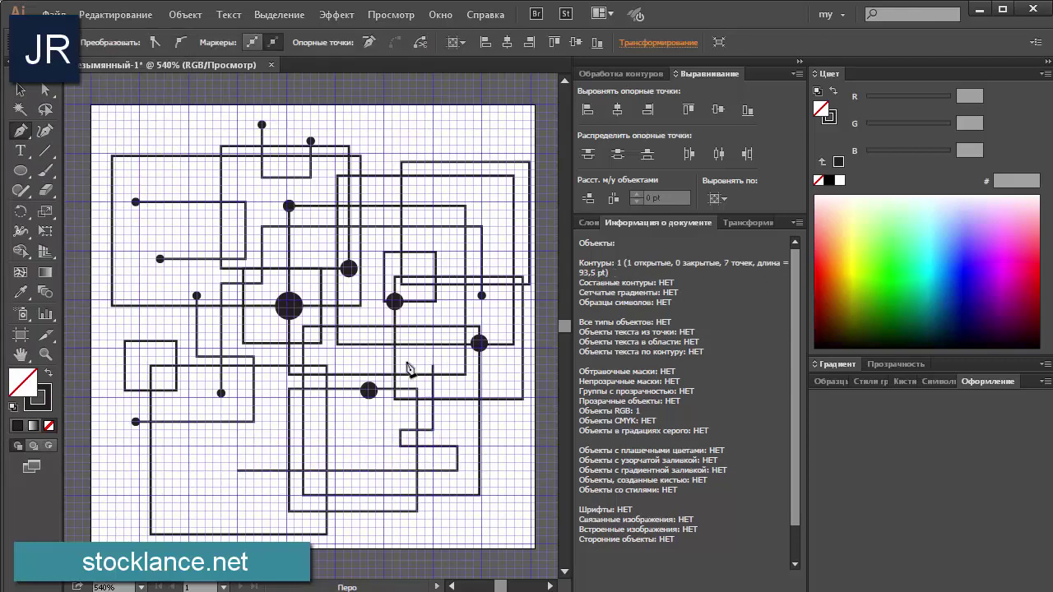
left_click(21, 91)
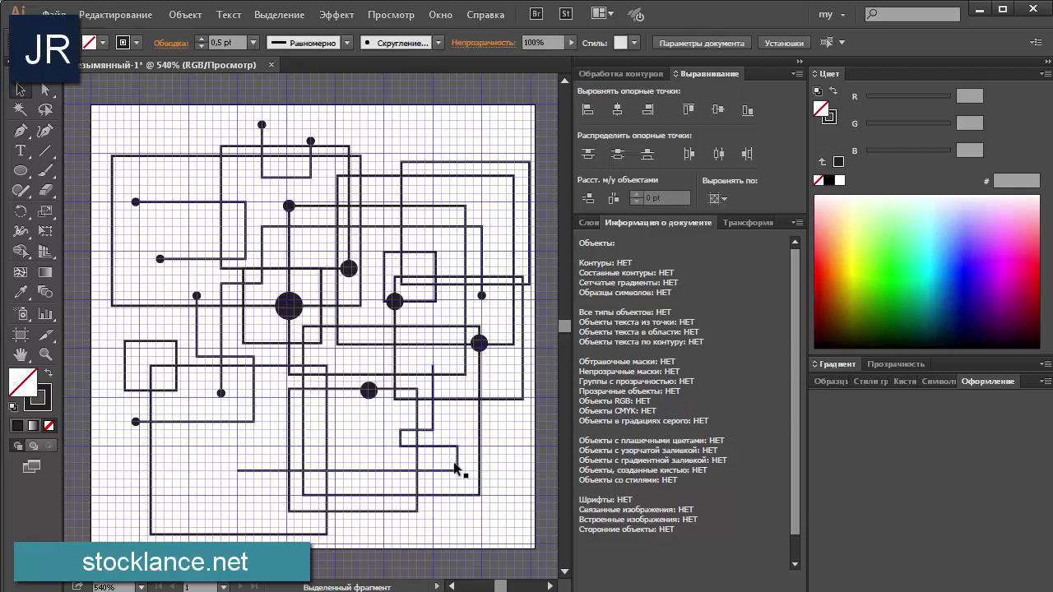
Cap both ends of the new line with 50% circle arrowheads, then select all artwork
left_click(171, 42)
left_click(86, 221)
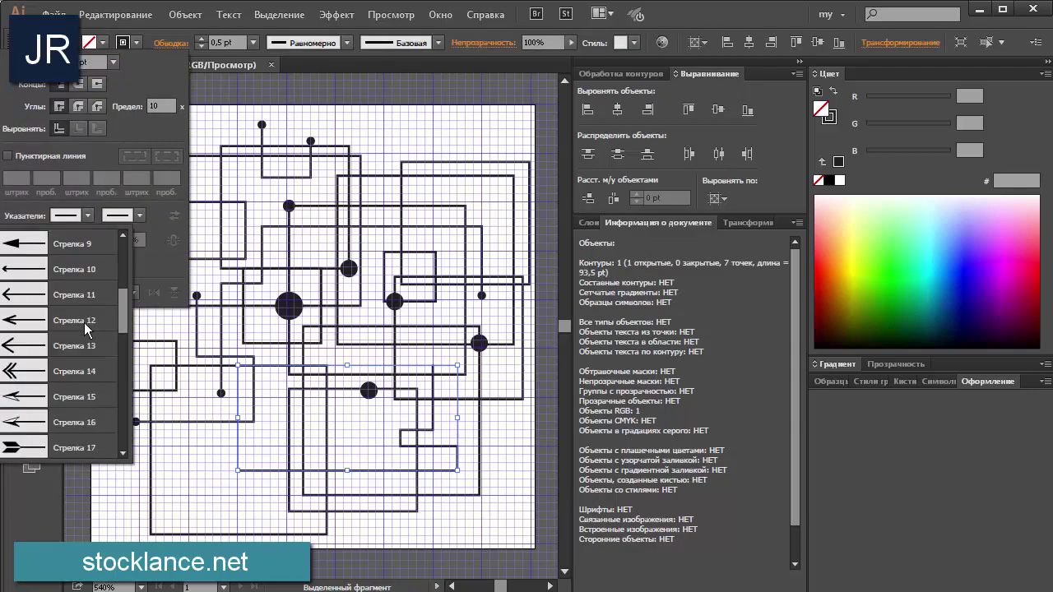
scroll(82, 346, "down", 3)
left_click(50, 382)
left_click(86, 216)
scroll(109, 327, "down", 3)
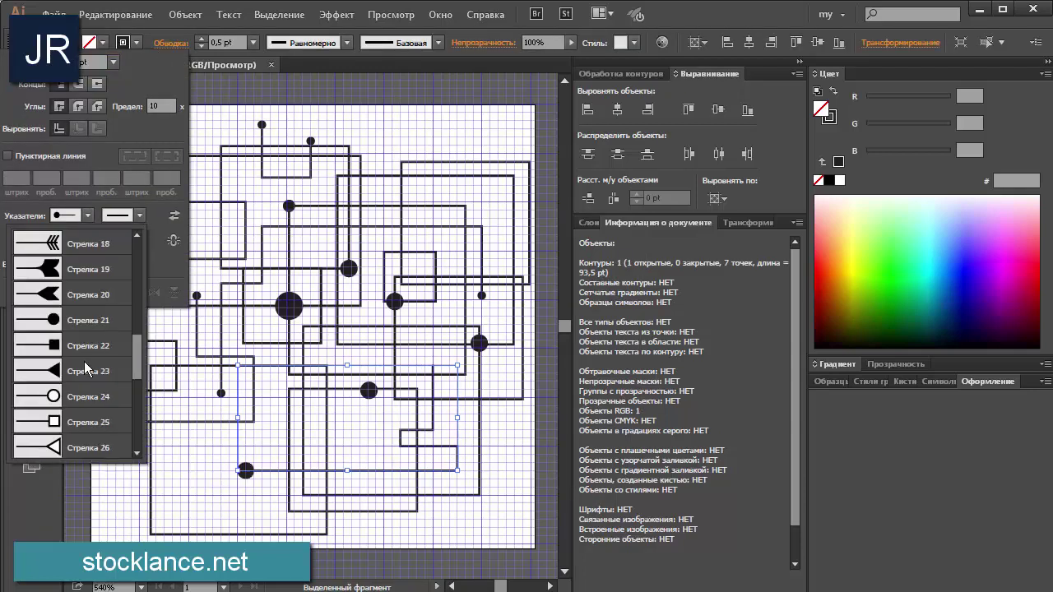
left_click(79, 241)
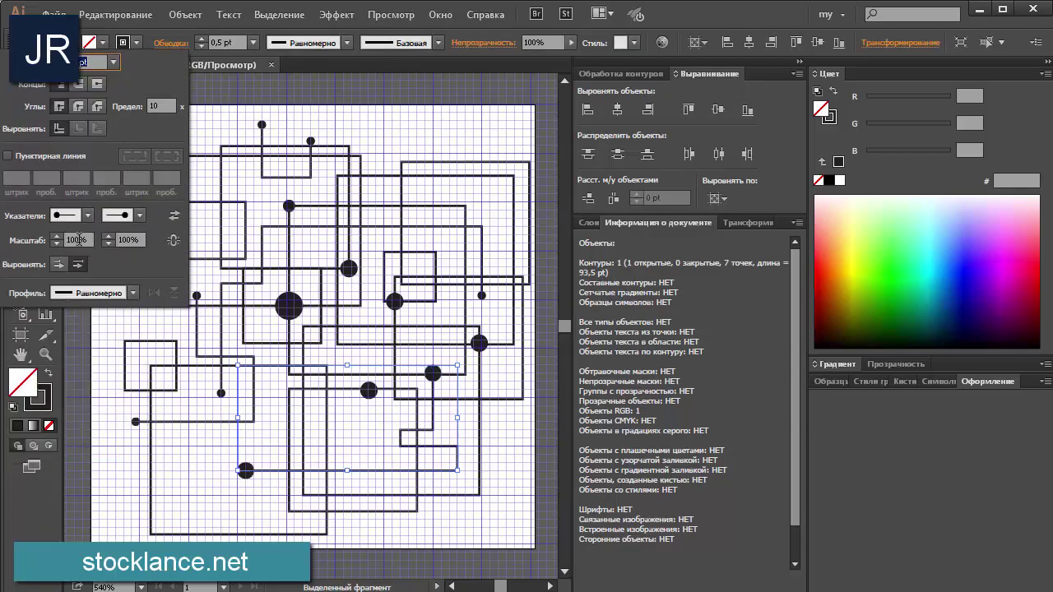
left_click(211, 281)
key("ctrl+a")
scroll(329, 411, "right", 3)
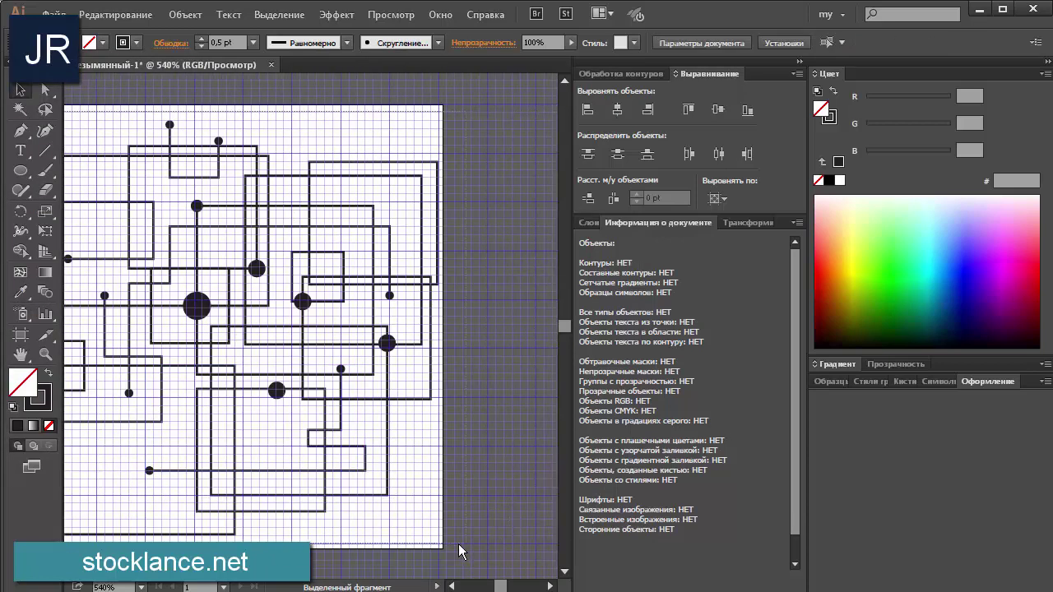
Hide the grid and turn on Show Edges to display path outlines and anchors
left_click(452, 588)
left_click(551, 587)
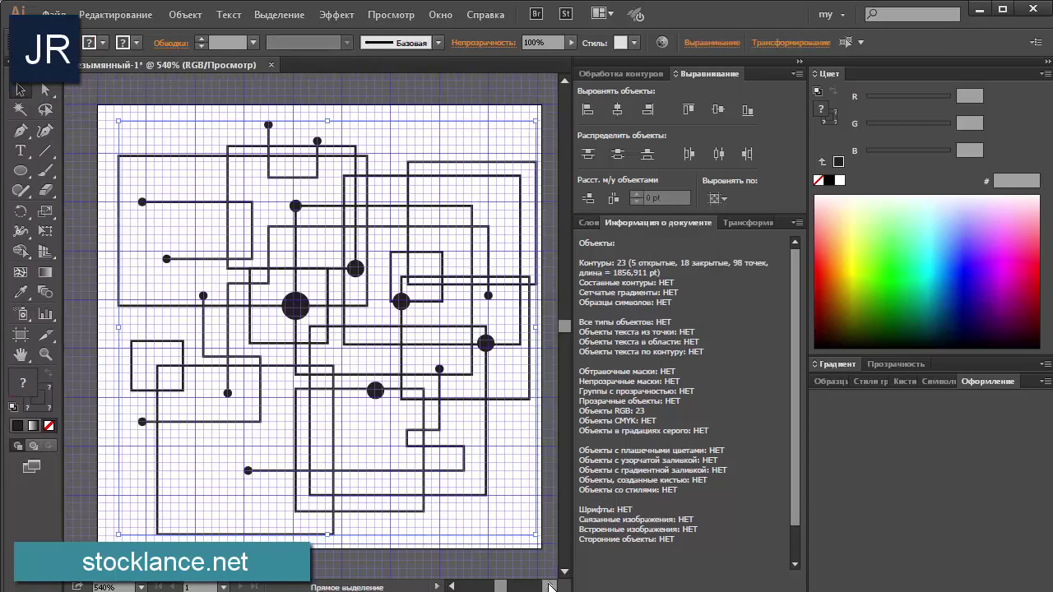
key("ctrl+apostrophe")
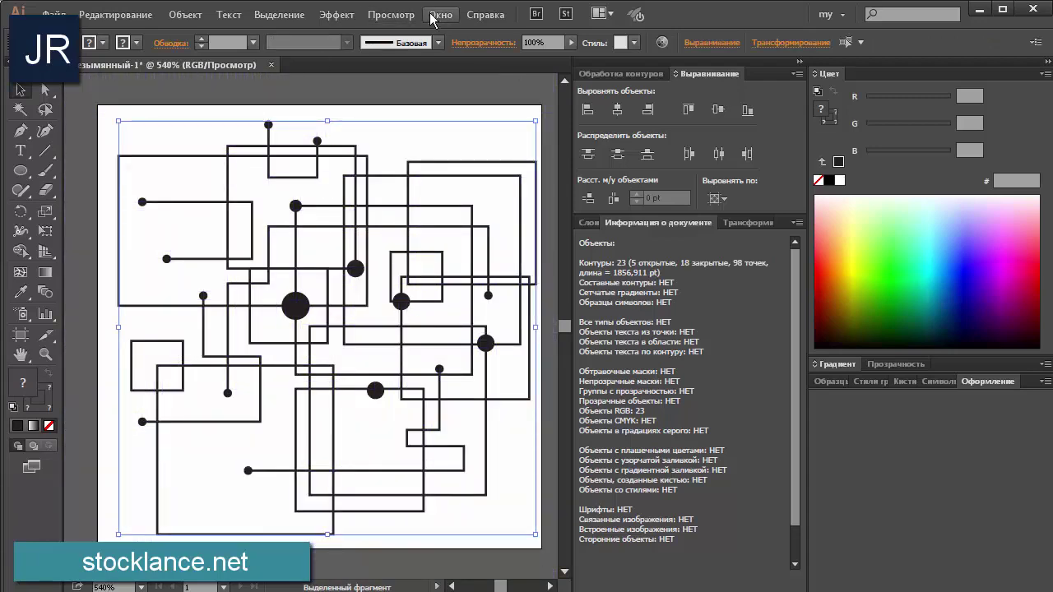
left_click(441, 14)
left_click(414, 202)
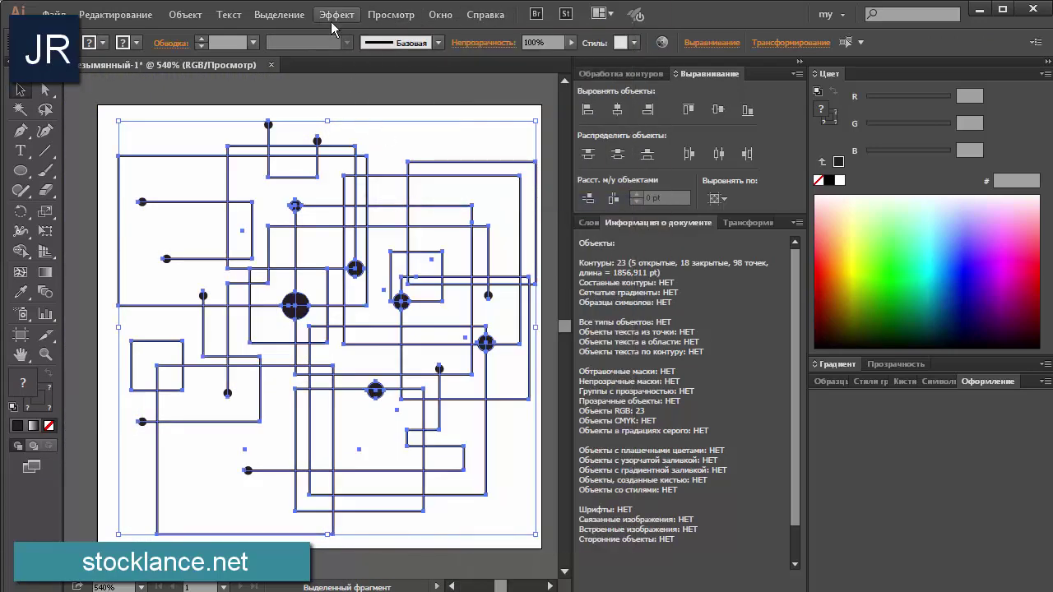
Apply a 1 pt Round Corners effect to all the circuit paths
key("a")
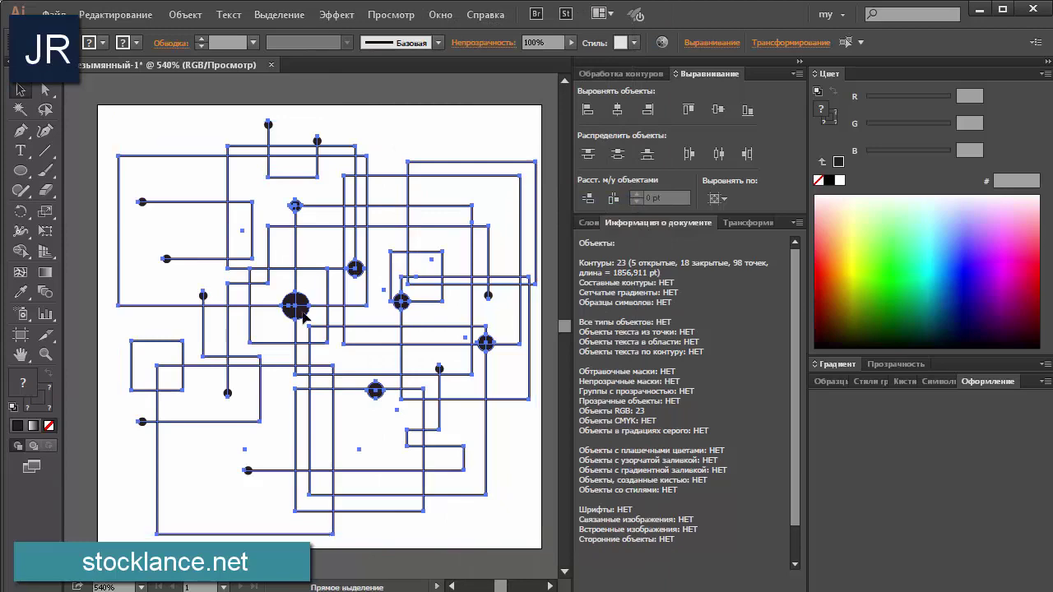
key("v")
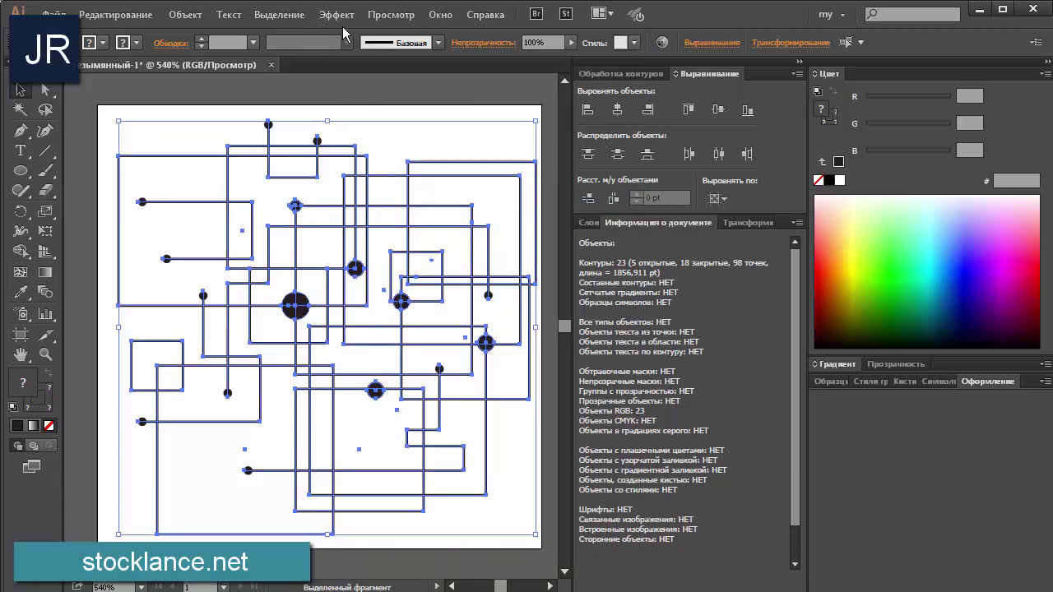
left_click(336, 14)
left_click(613, 264)
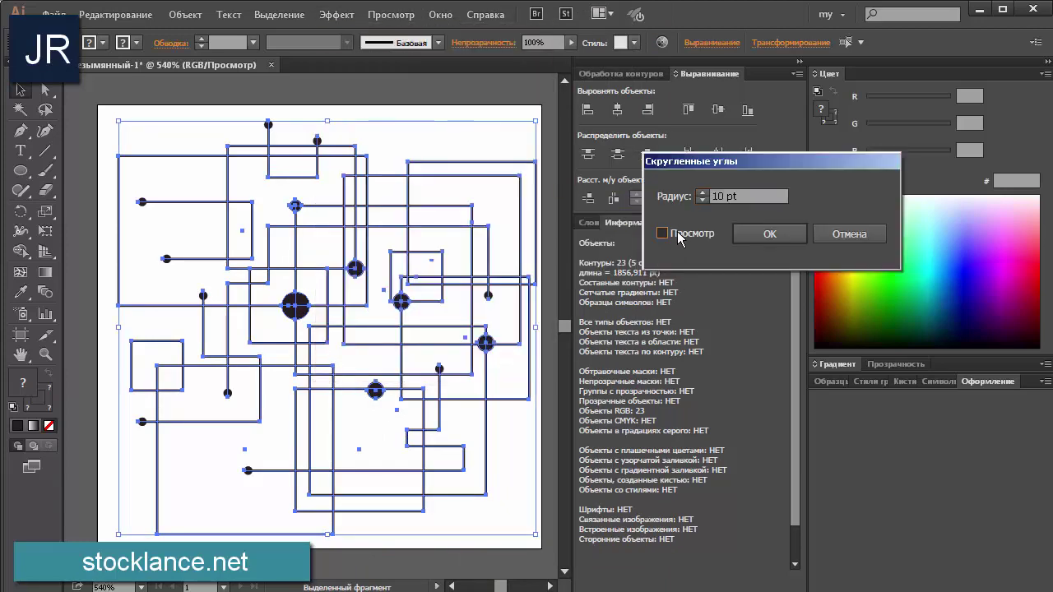
left_click(662, 234)
double_click(740, 196)
type("0")
key("Tab")
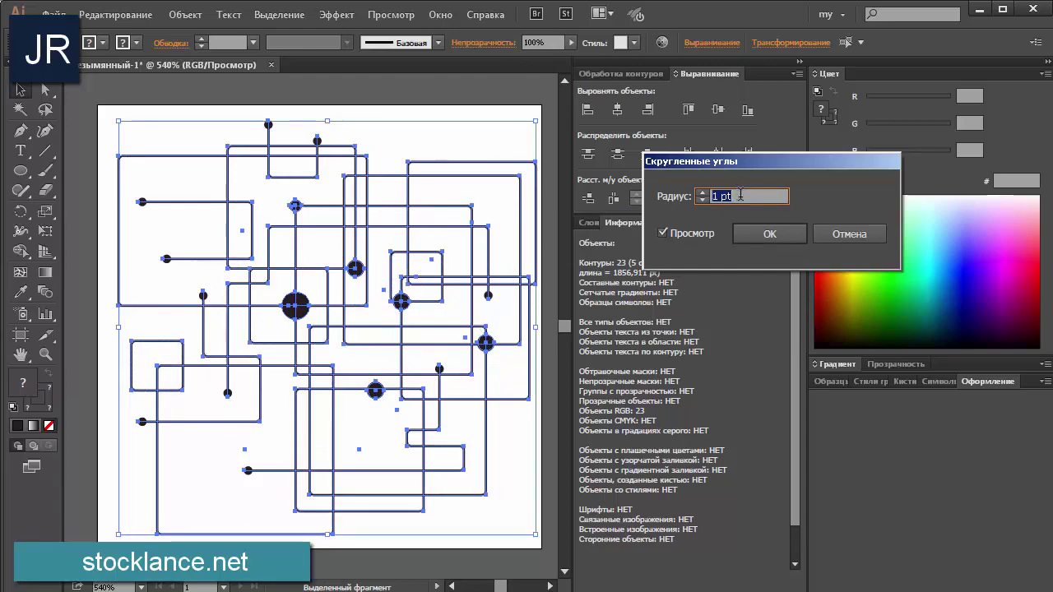
left_click(757, 237)
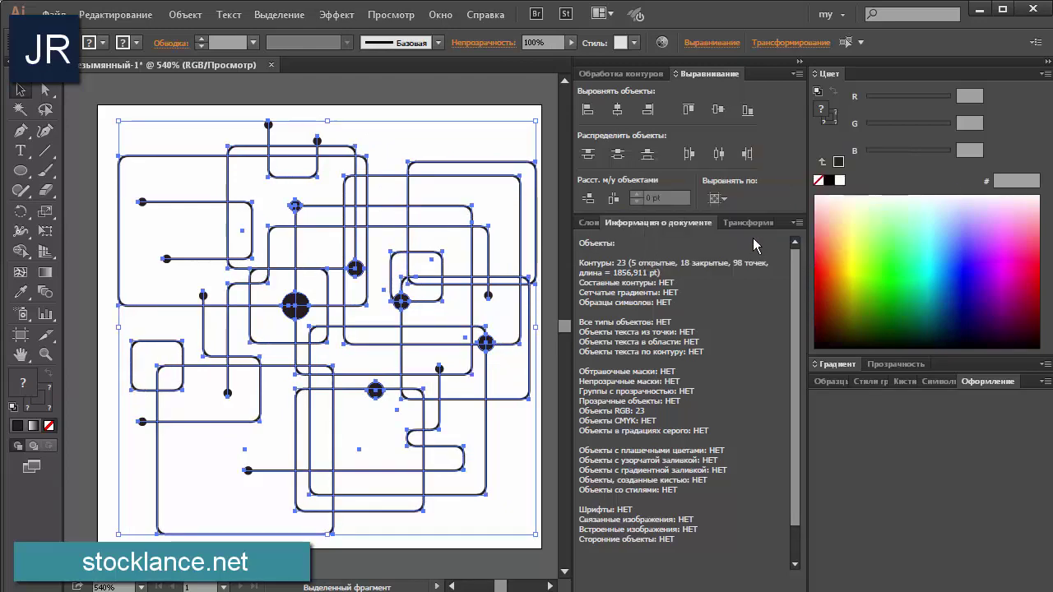
Expand the rounding effect into plain paths and move the artwork slightly down
left_click(189, 17)
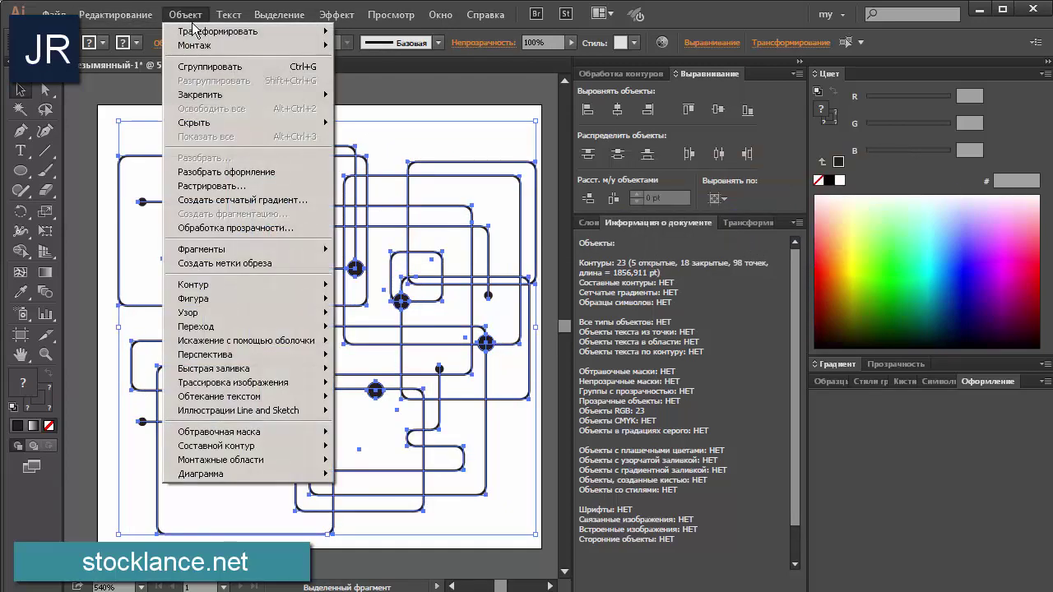
left_click(216, 172)
left_click(21, 90)
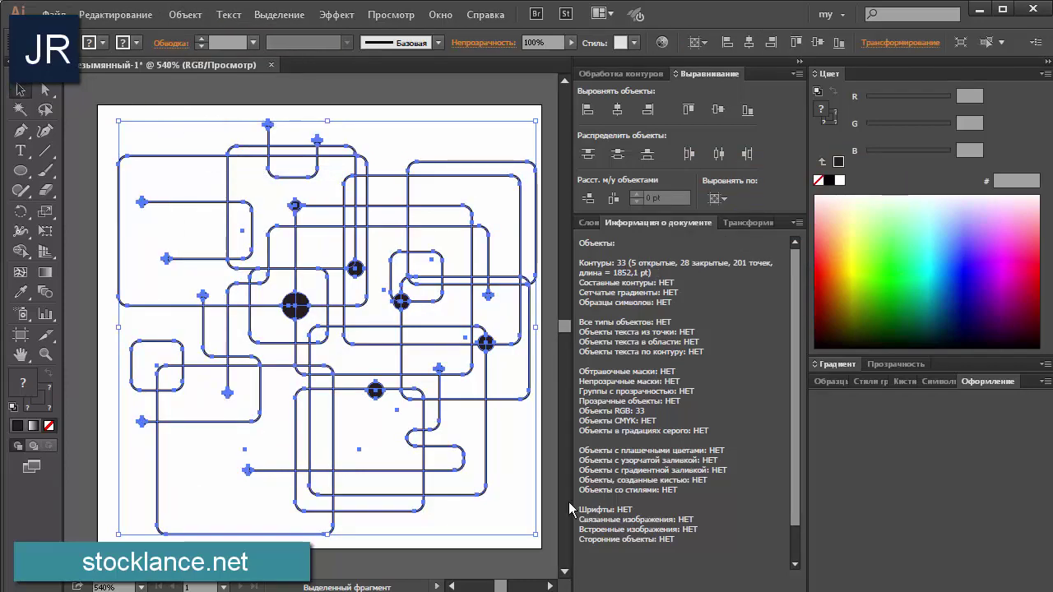
left_click_drag(536, 535, 357, 356)
mouse_move(237, 243)
left_mouse_down()
mouse_move(237, 325)
mouse_move(227, 323)
left_mouse_up()
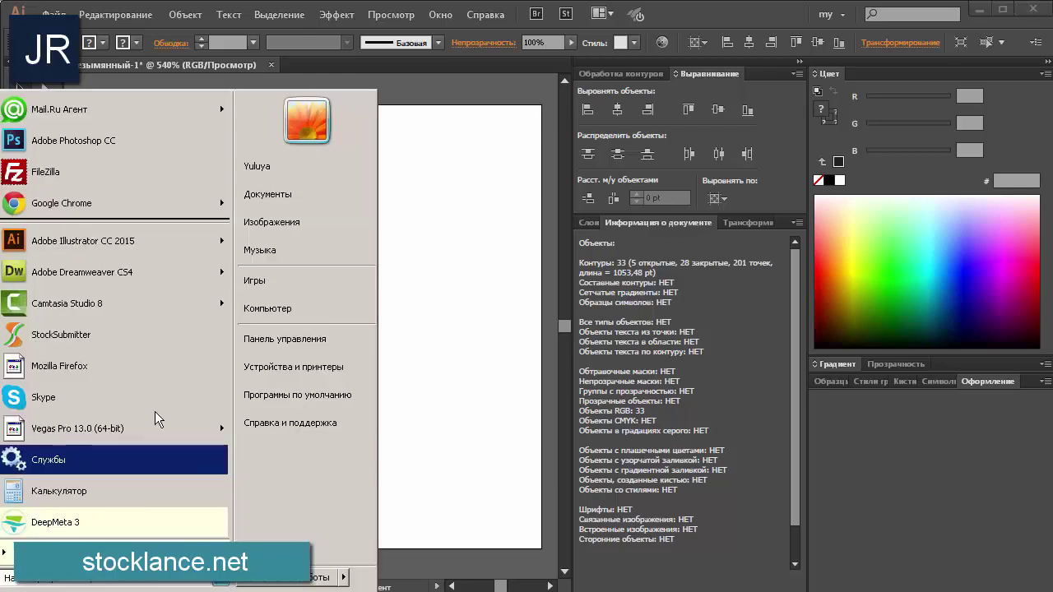
Resize two rounded rectangles in the circuit pattern, enlarging one and shrinking another
left_click(481, 347)
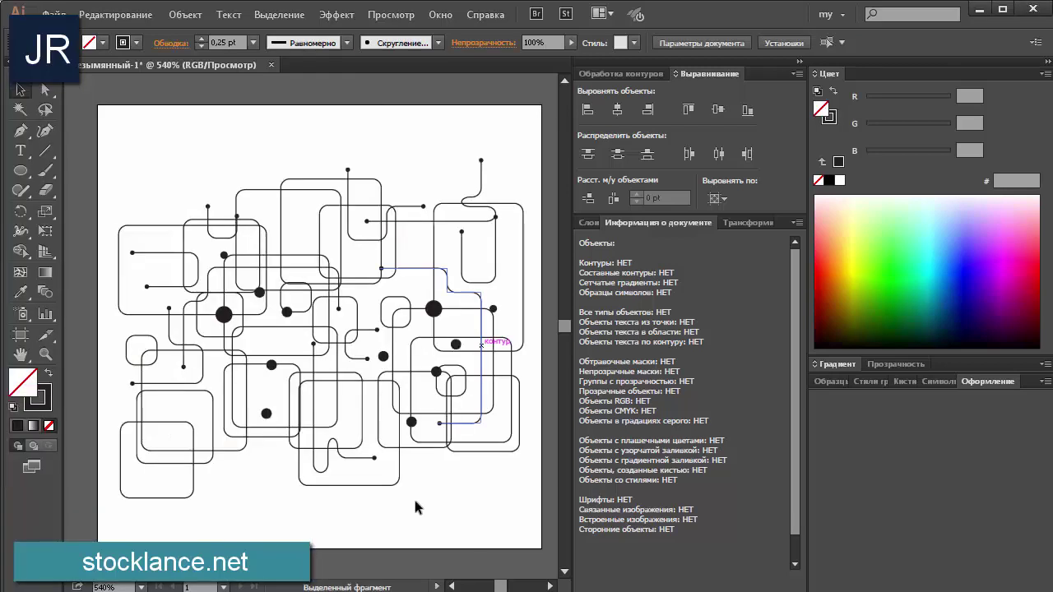
left_click(400, 476)
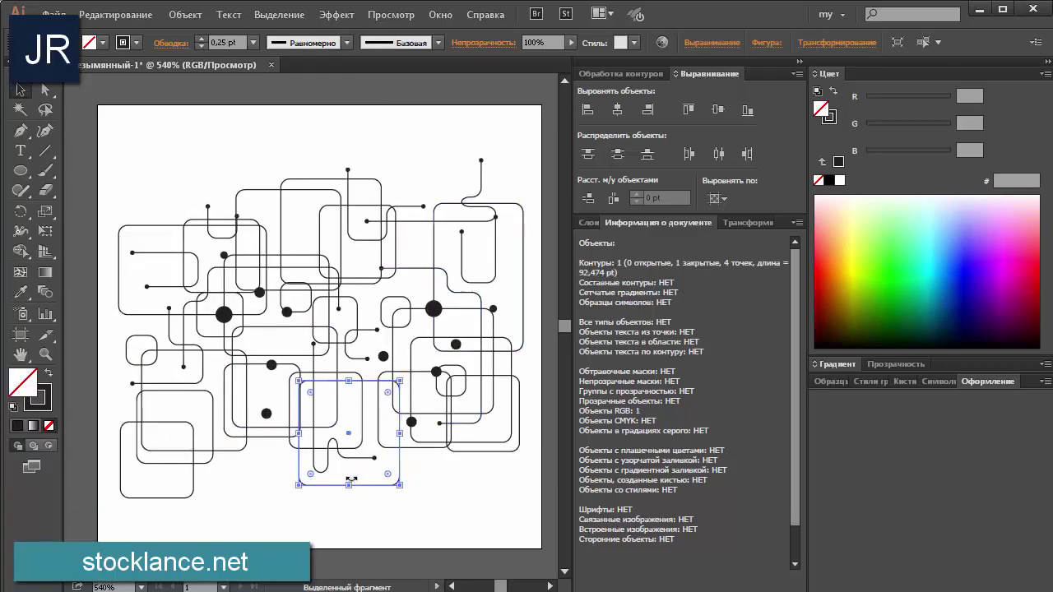
left_click_drag(298, 485, 267, 409)
left_click(323, 500)
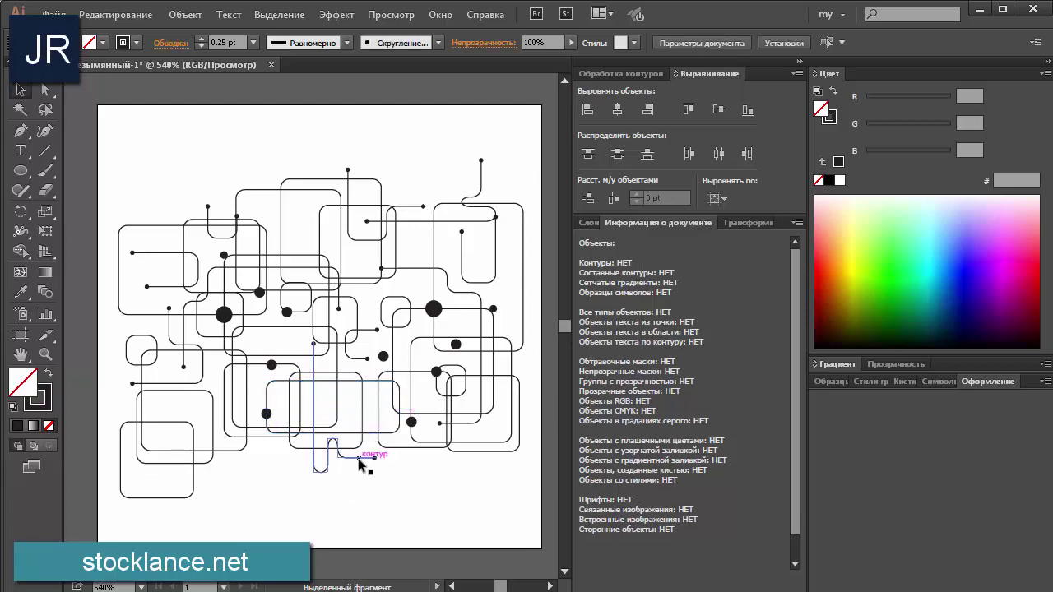
left_click(482, 453)
mouse_move(505, 494)
left_mouse_down()
mouse_move(466, 455)
mouse_move(521, 465)
left_mouse_up()
left_click(457, 471)
Move small rounded rectangles and a filled dot into empty gaps of the pattern
left_click(503, 493)
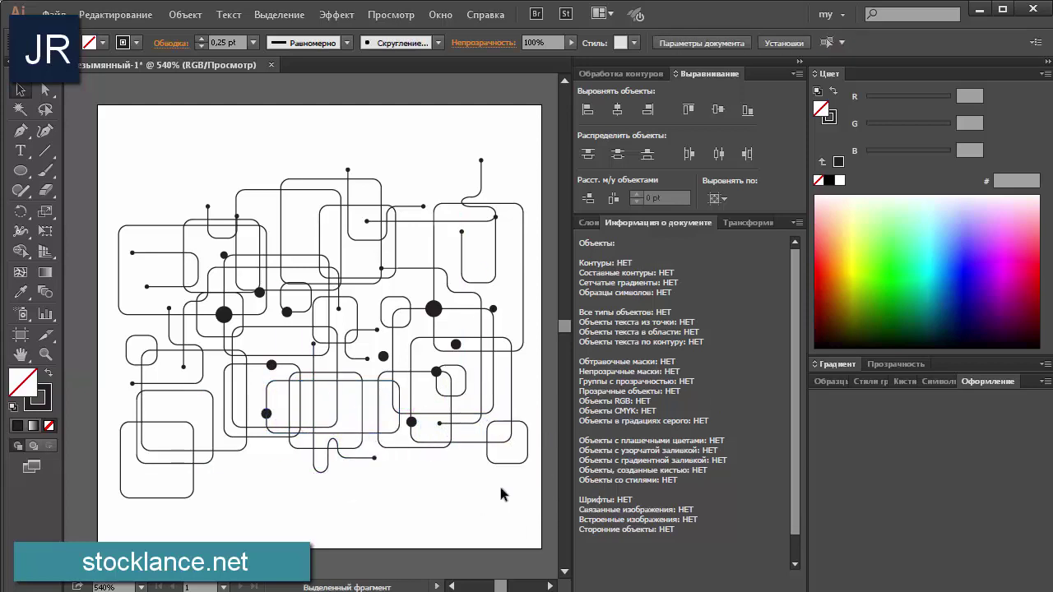
left_click_drag(495, 251, 527, 235)
left_click(527, 182)
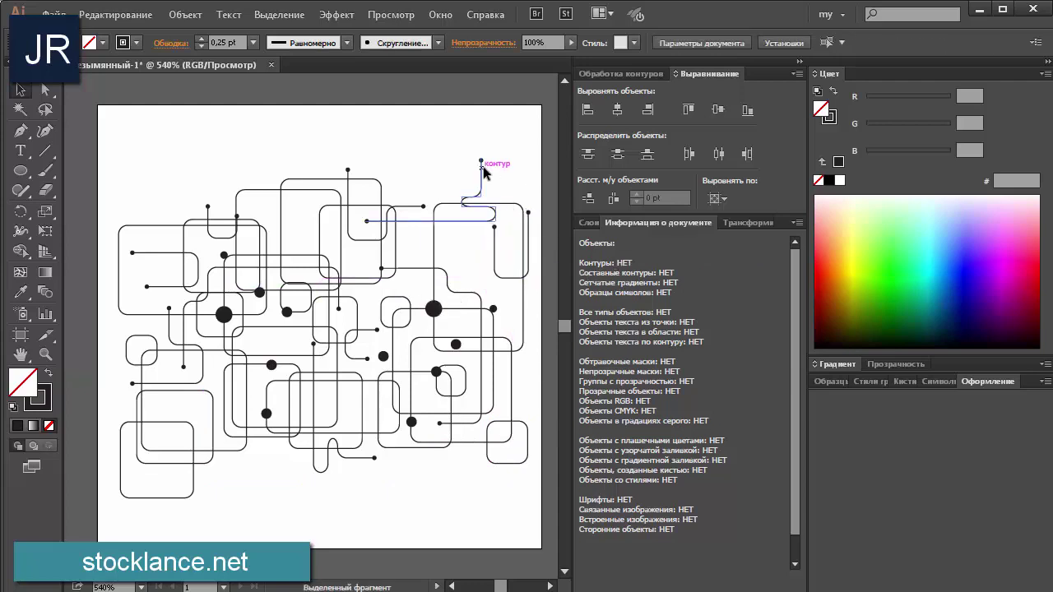
left_click_drag(198, 325, 183, 469)
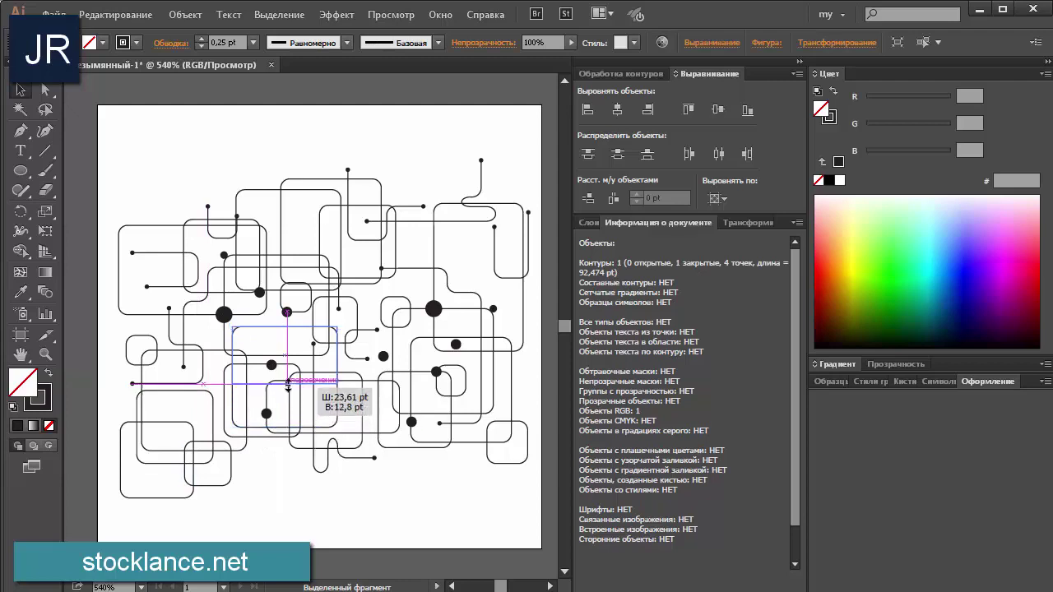
left_click_drag(260, 432, 284, 399)
left_click(275, 510)
left_click_drag(287, 312, 277, 328)
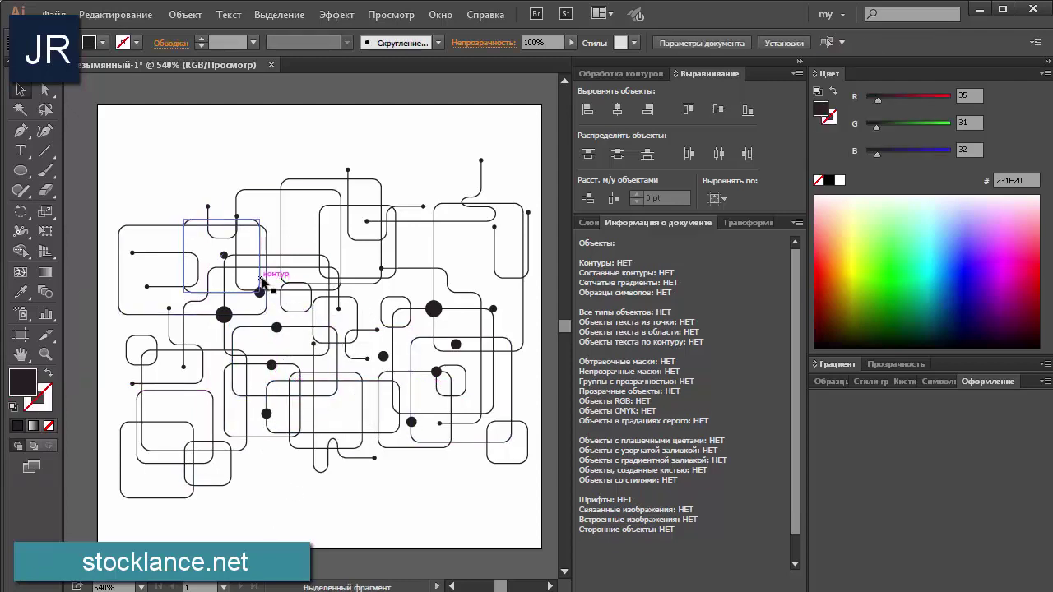
Shift rounded rectangles upward, copy a dot onto the top rectangle, and move a small square left
mouse_move(265, 271)
left_mouse_down()
mouse_move(309, 205)
mouse_move(337, 220)
left_mouse_up()
left_click(301, 181)
left_click(278, 150)
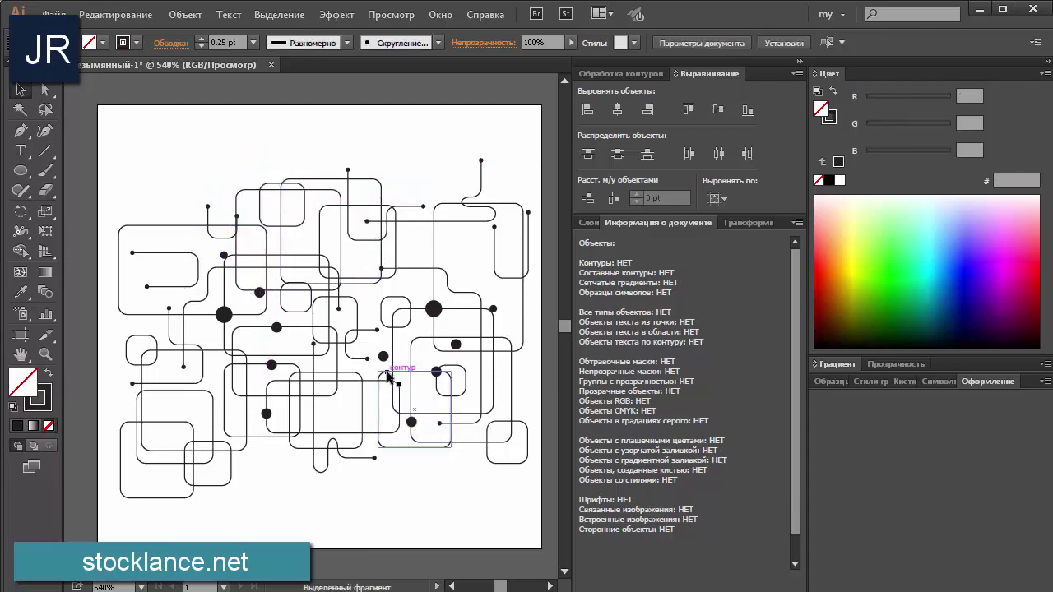
left_click_drag(384, 357, 281, 190)
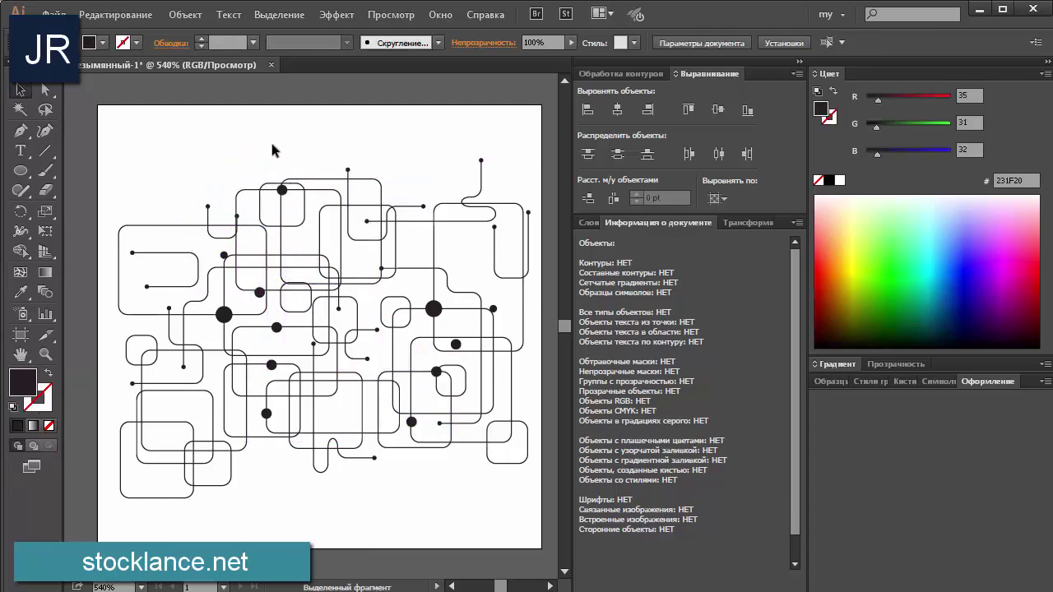
left_click_drag(260, 362, 442, 257)
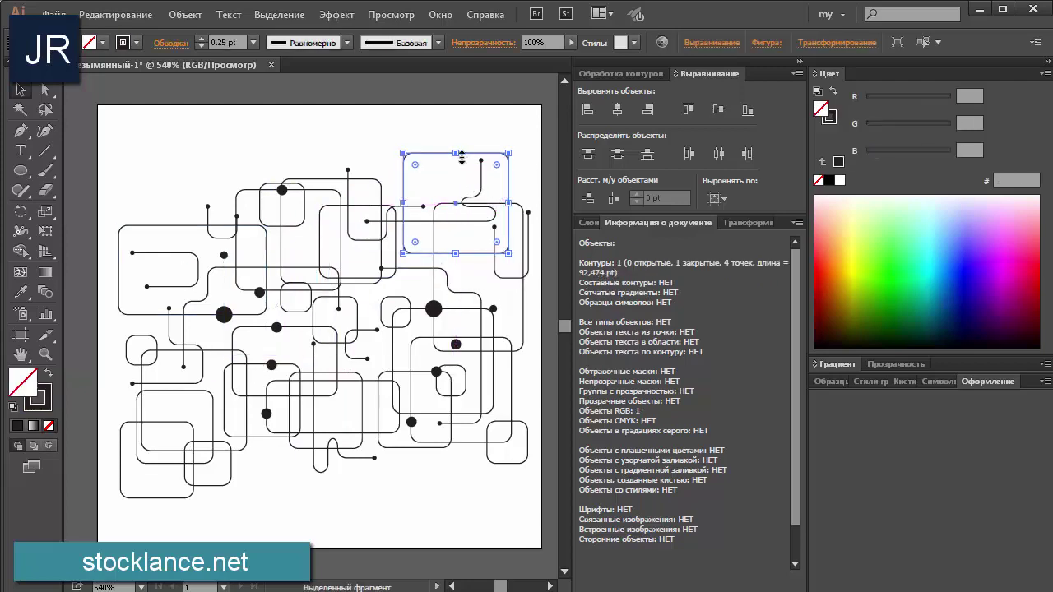
left_click_drag(436, 155, 466, 288)
left_click(417, 154)
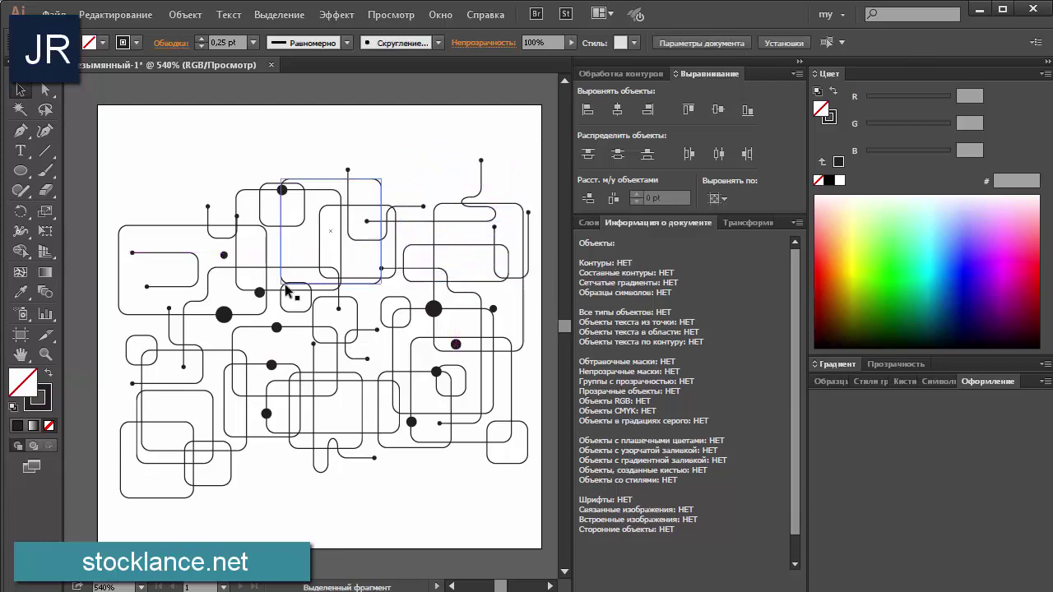
mouse_move(286, 289)
left_mouse_down()
mouse_move(202, 284)
mouse_move(162, 247)
left_mouse_up()
Expand all the circuit artwork's fills and strokes into paths
key("ctrl+minus")
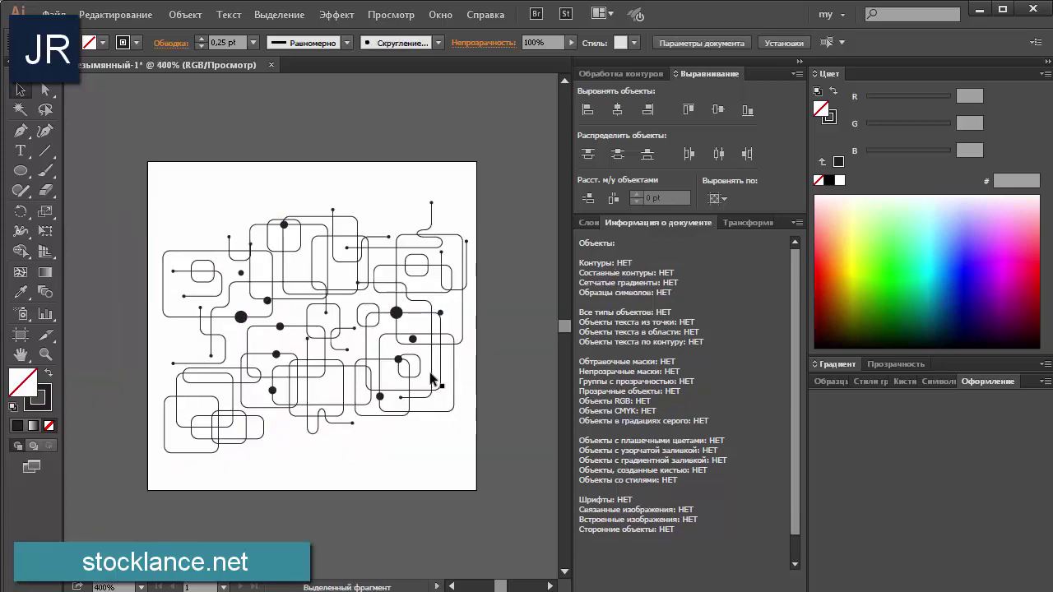
left_click_drag(473, 174, 170, 475)
left_click(185, 14)
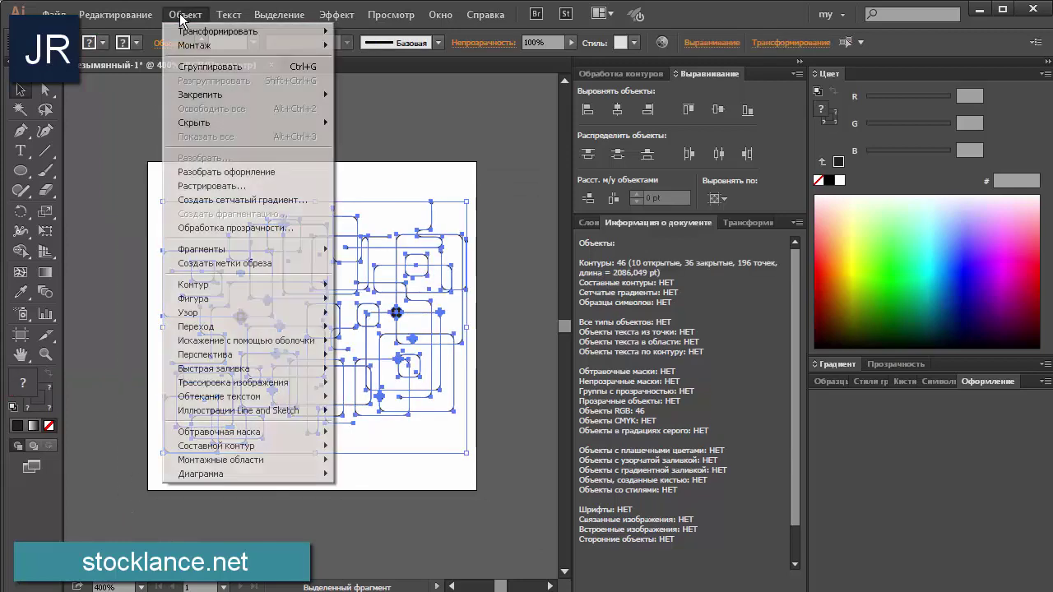
key("Escape")
left_click(230, 158)
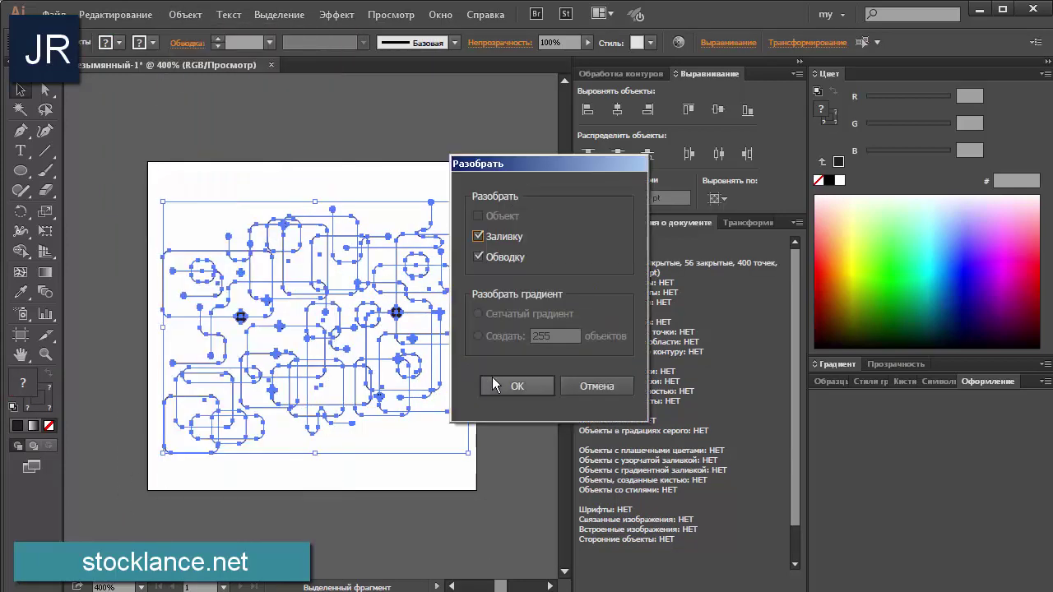
left_click(515, 384)
left_click(499, 308)
Merge the whole expanded artwork into one shape with Pathfinder Unite
left_click(466, 284)
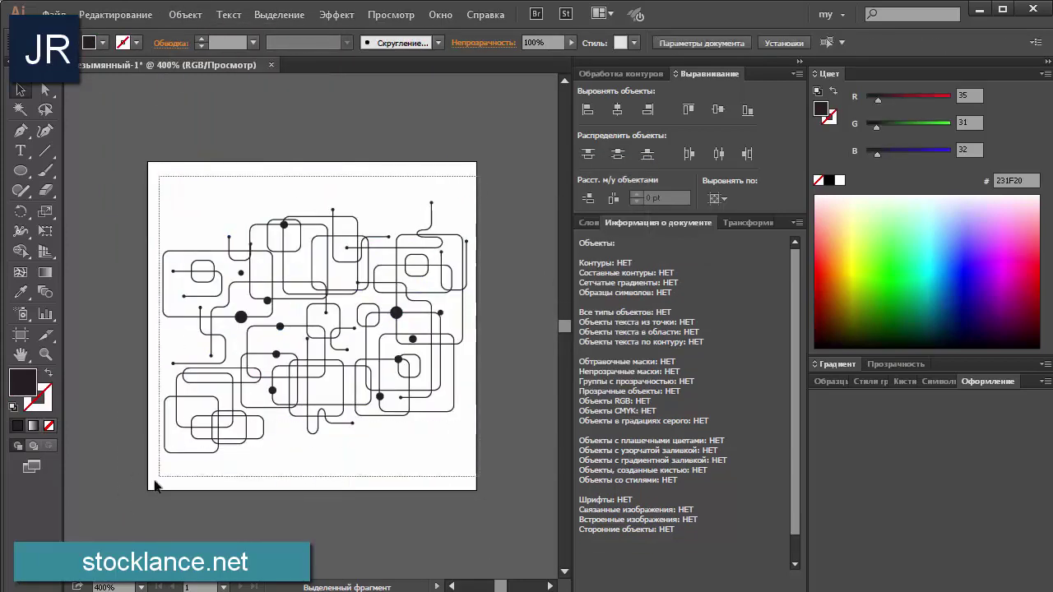
left_click_drag(144, 495, 486, 165)
left_click(619, 75)
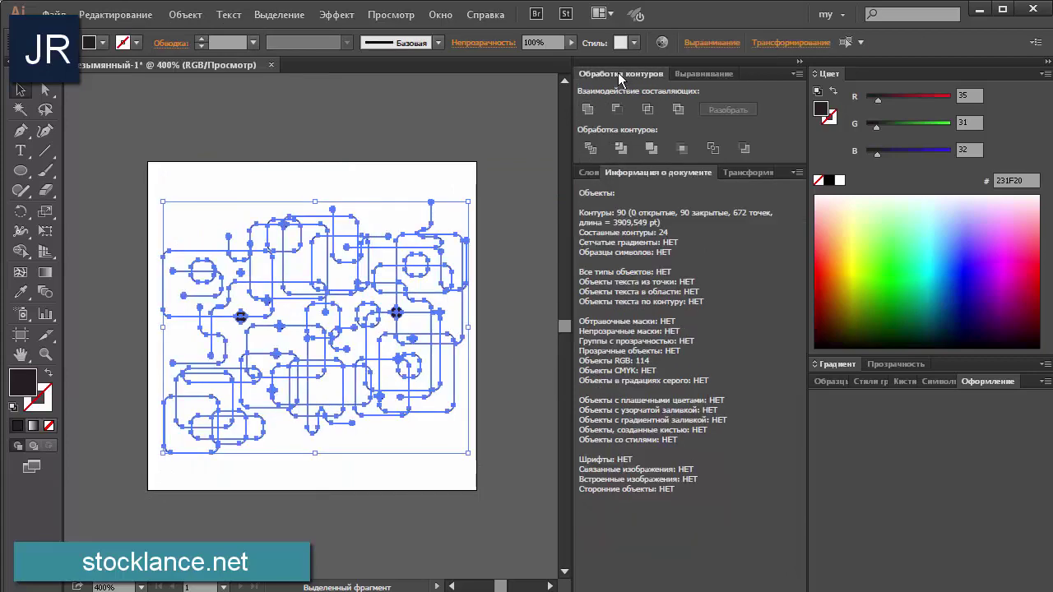
left_click(588, 109)
Save the merged artwork as a new symbol in the Symbols panel and delete it from the artboard
left_click(938, 382)
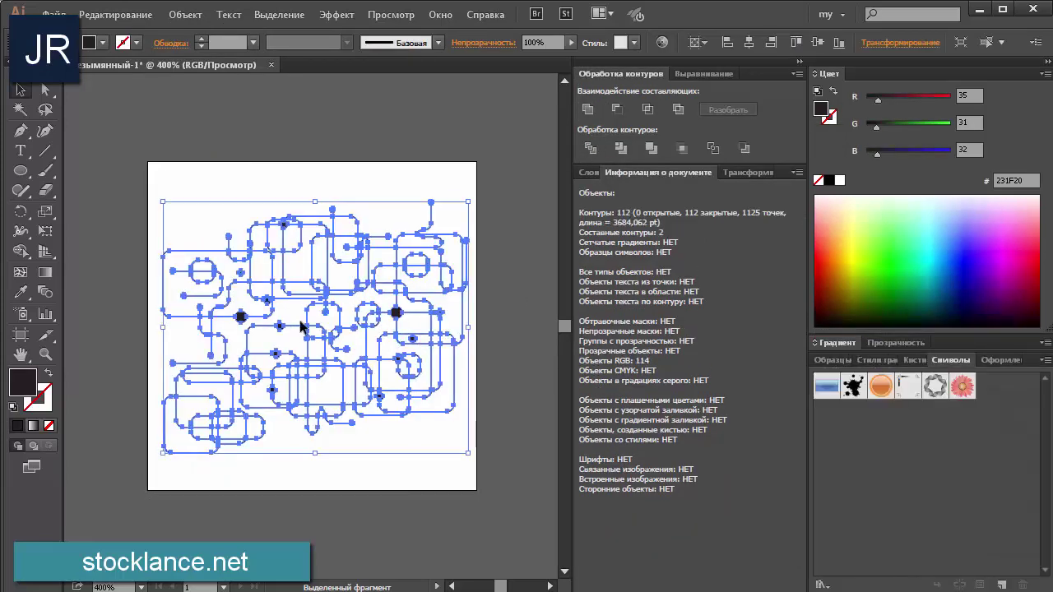
left_click_drag(370, 329, 902, 479)
left_click(651, 434)
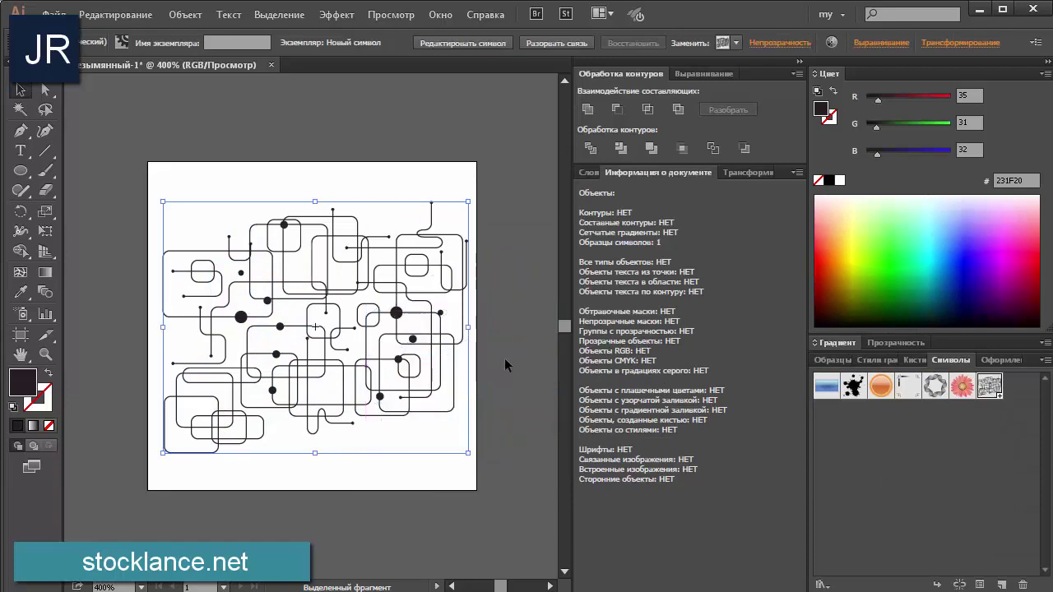
key("Delete")
key("ctrl+minus")
left_click_drag(21, 170, 80, 212)
Draw a tall rectangle filled with white
left_click(136, 170)
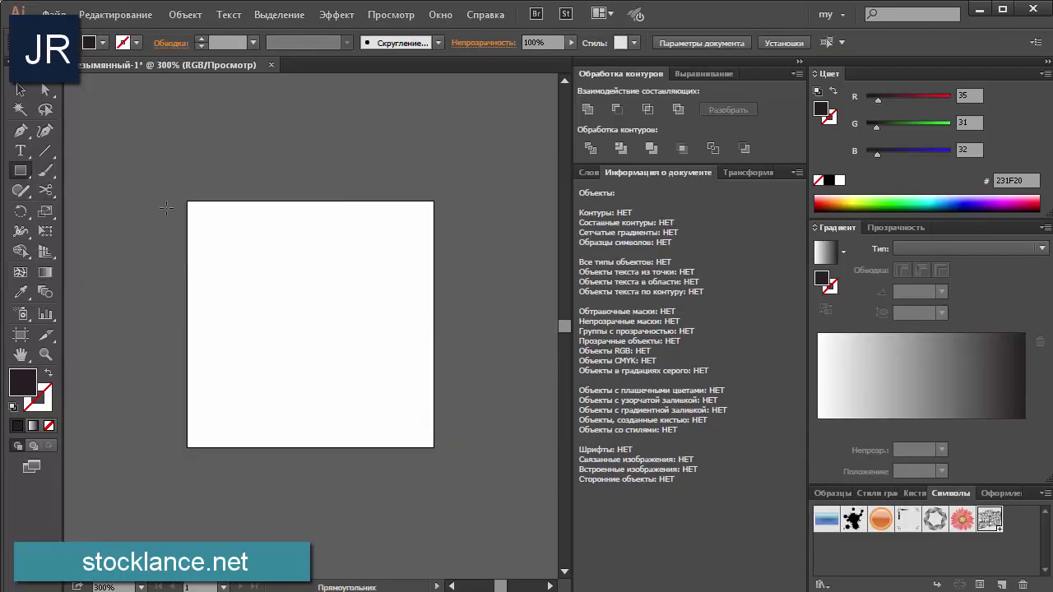
left_click_drag(257, 241, 316, 417)
left_click(839, 181)
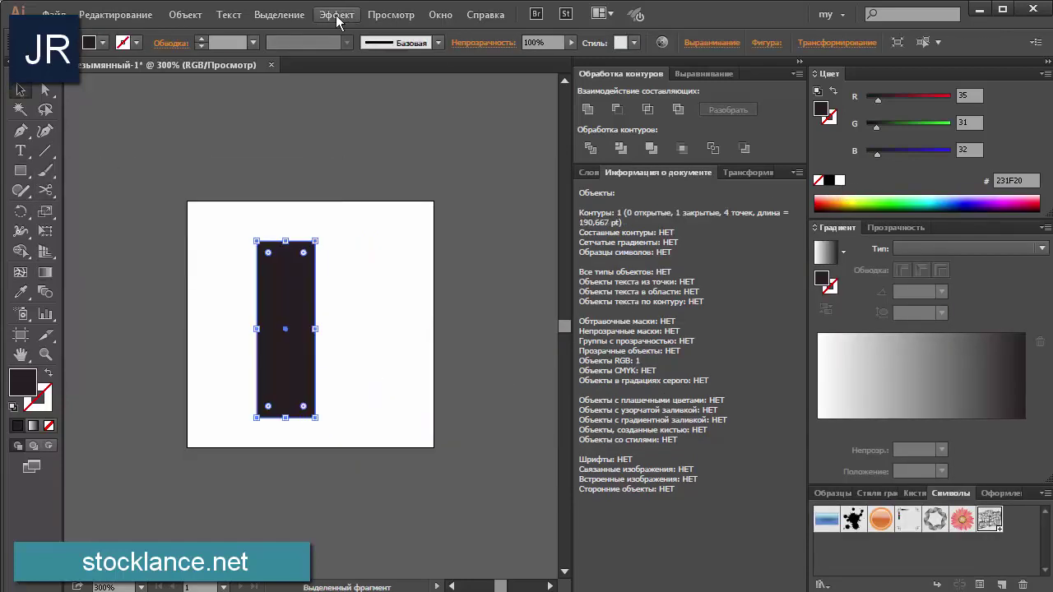
Apply the 3D Revolve effect to the rectangle with preview enabled
left_click(336, 15)
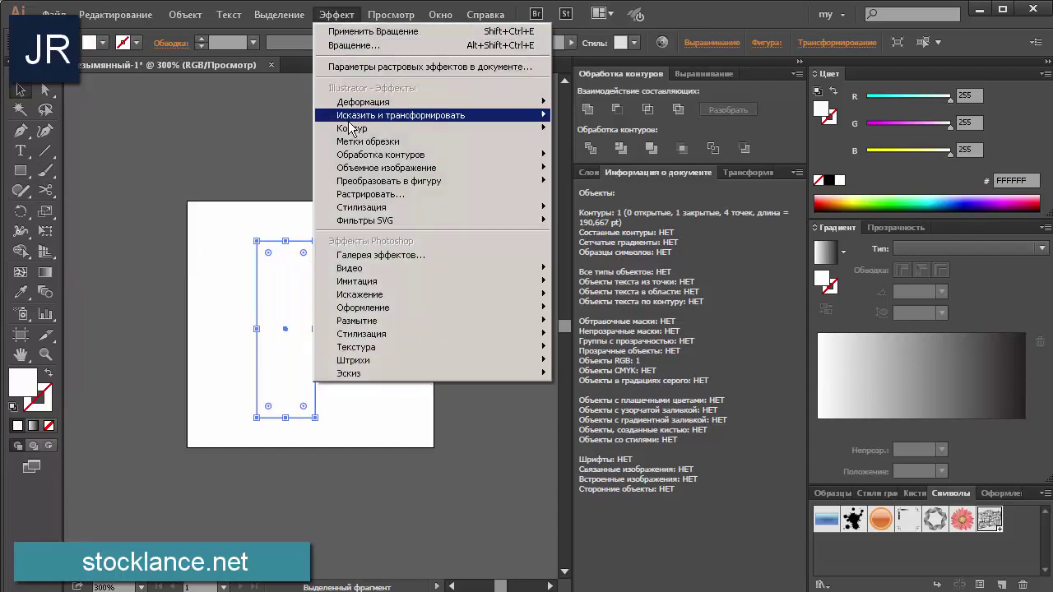
mouse_move(387, 168)
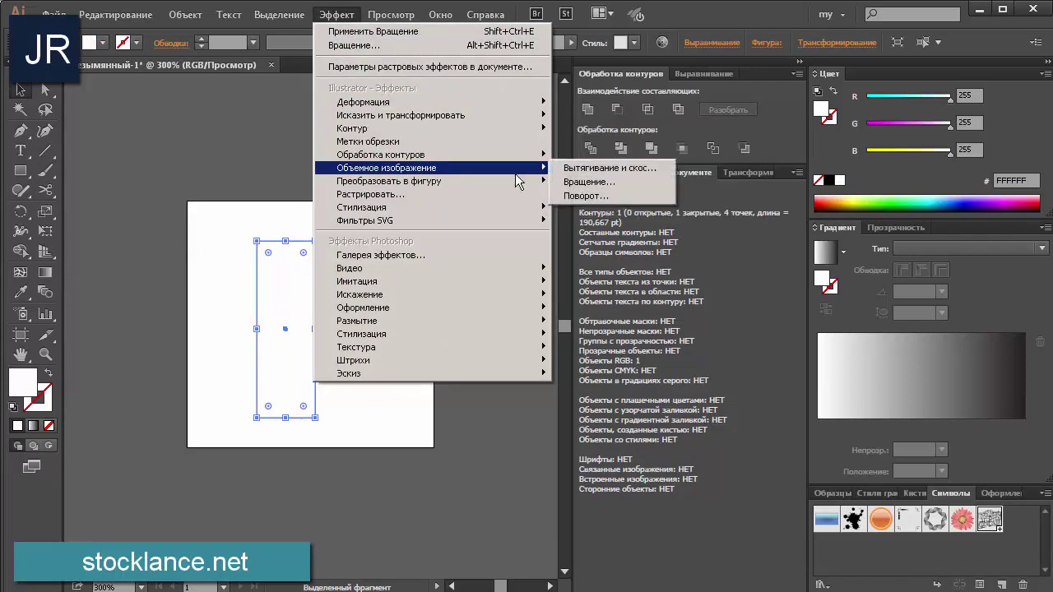
left_click(609, 170)
left_click(598, 387)
left_click(955, 387)
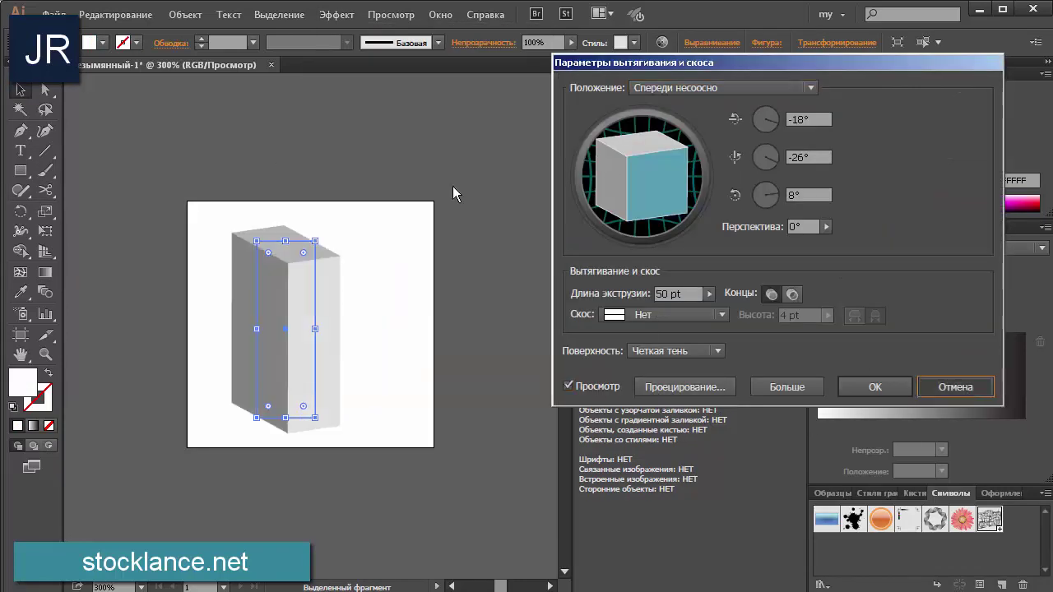
left_click(337, 15)
left_click(617, 181)
left_click(567, 401)
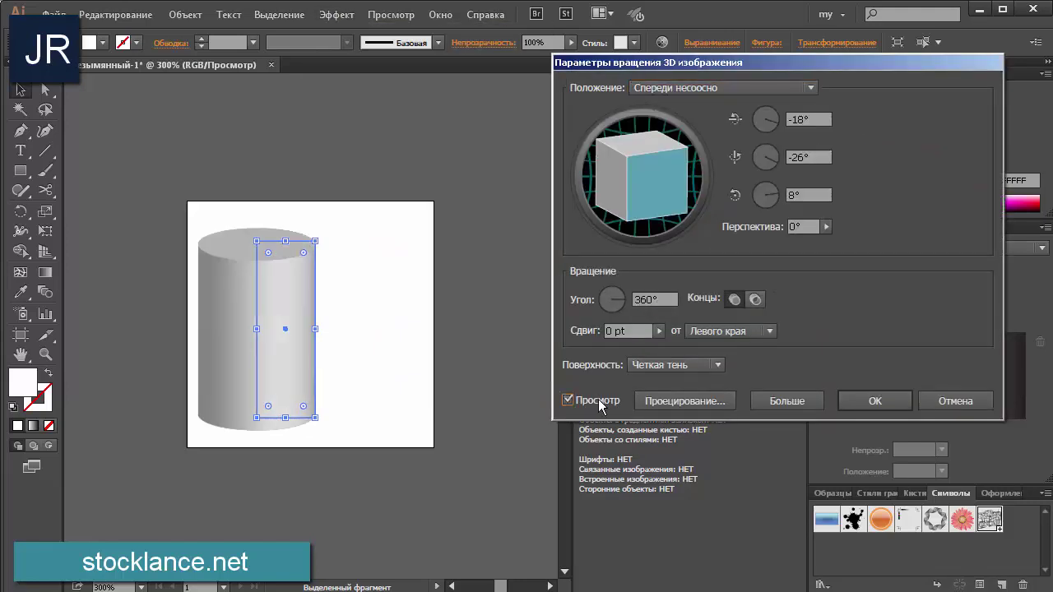
Map the new circuit symbol onto surface 3 of the cylinder and position it
left_click(685, 401)
left_click(932, 89)
left_click(932, 88)
left_click(728, 89)
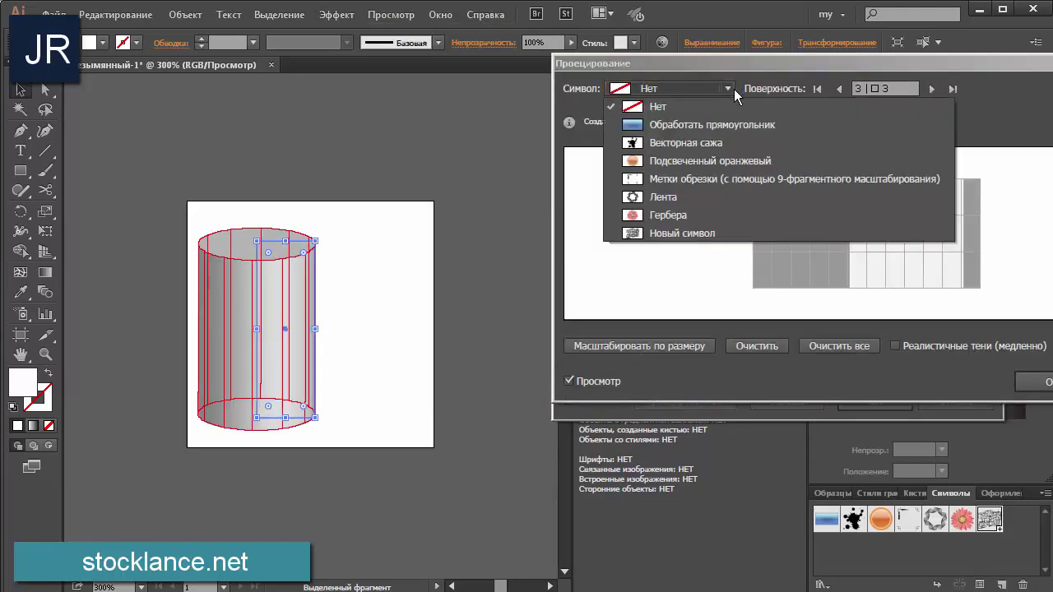
left_click(682, 236)
left_click_drag(916, 259, 902, 255)
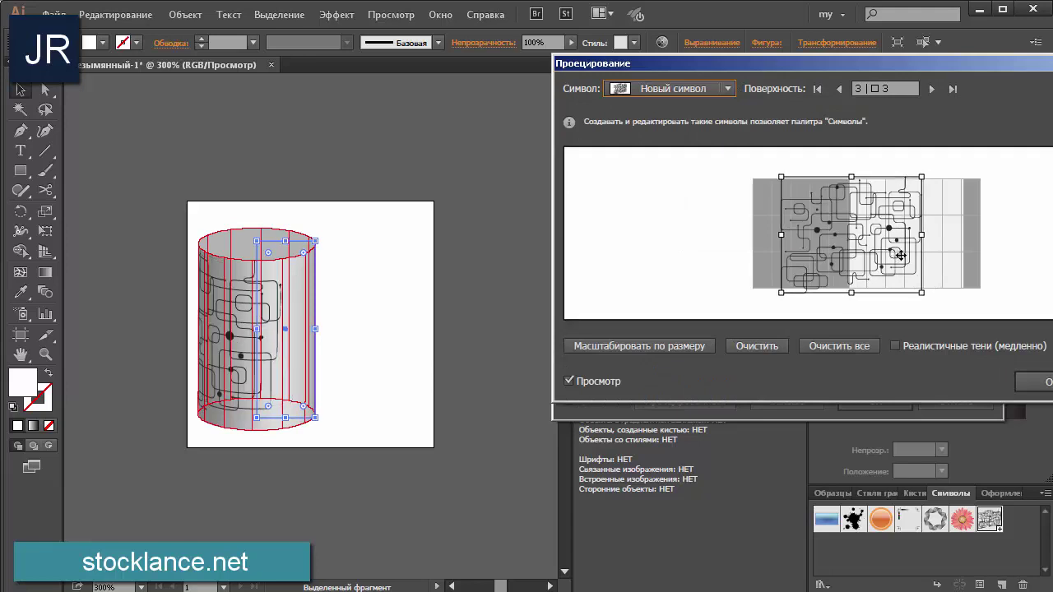
Confirm the map art and preview the left, right and top isometric position presets
left_click(1034, 382)
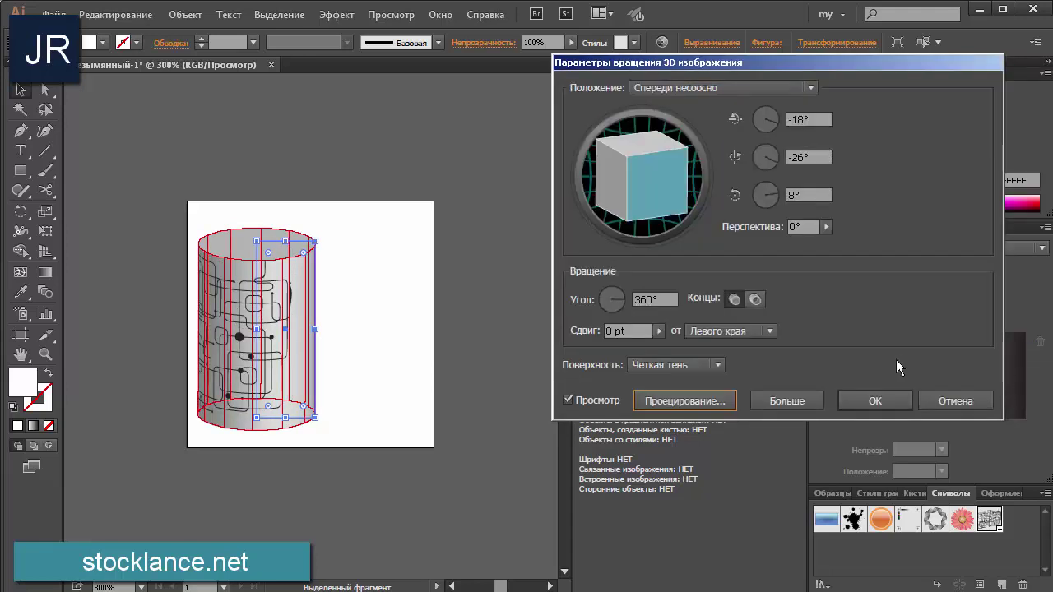
left_click(673, 88)
left_click(674, 261)
left_click(679, 88)
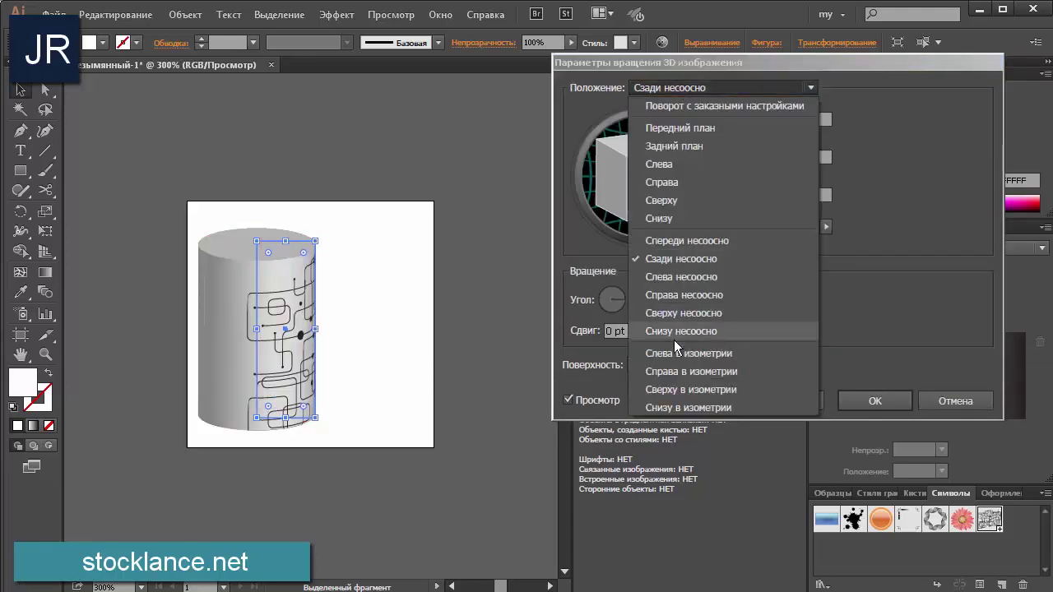
left_click(674, 358)
left_click(687, 88)
left_click(705, 369)
left_click(687, 88)
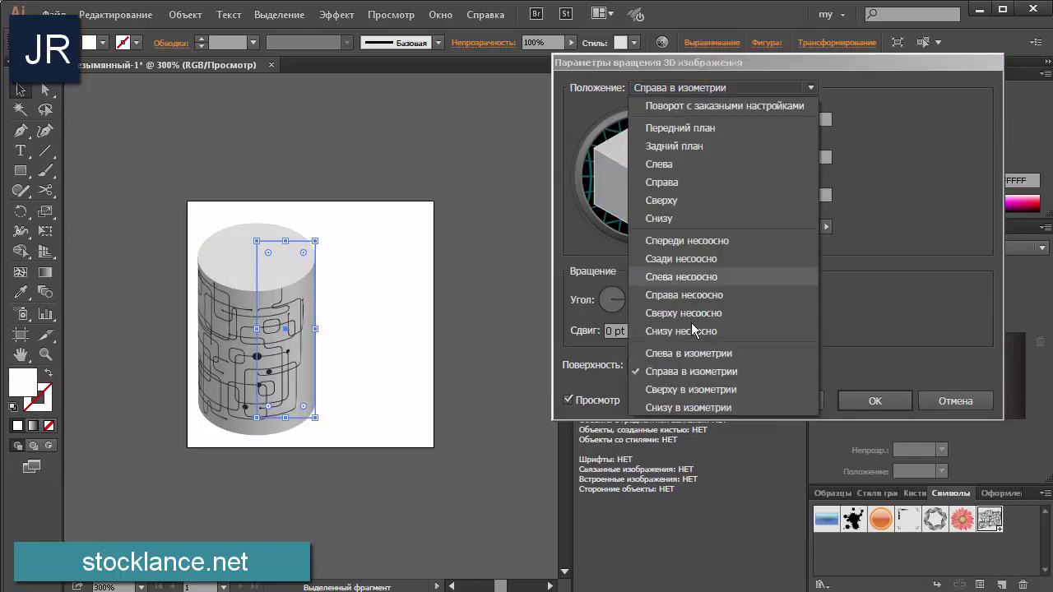
left_click(698, 390)
Set a custom -162°, 0°, -179° rotation for the cylinder, then duplicate it beside the artboard
left_click(691, 89)
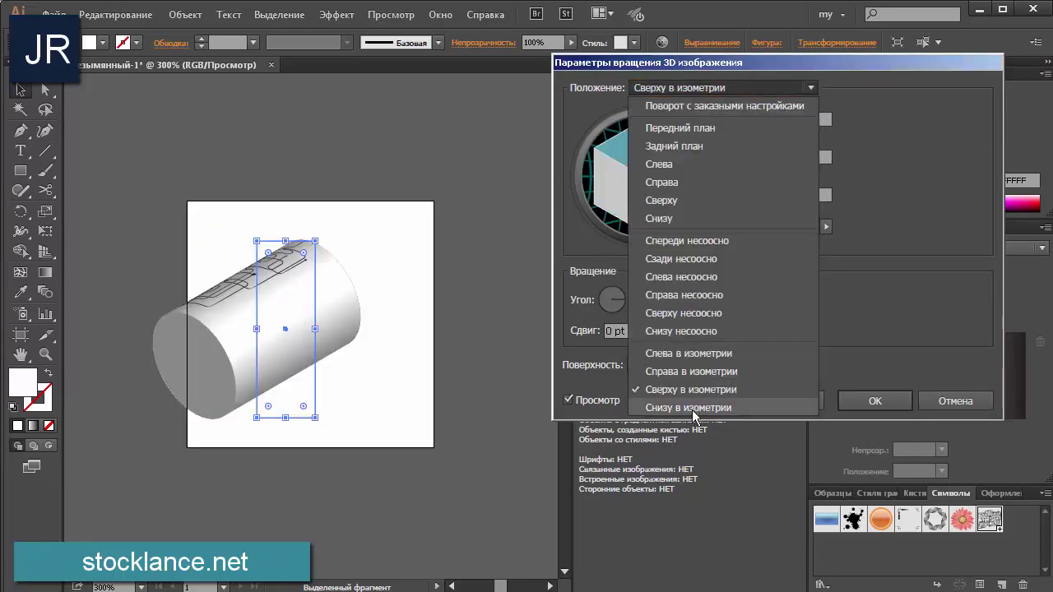
left_click(692, 408)
left_click(691, 88)
left_click(666, 390)
left_click(687, 88)
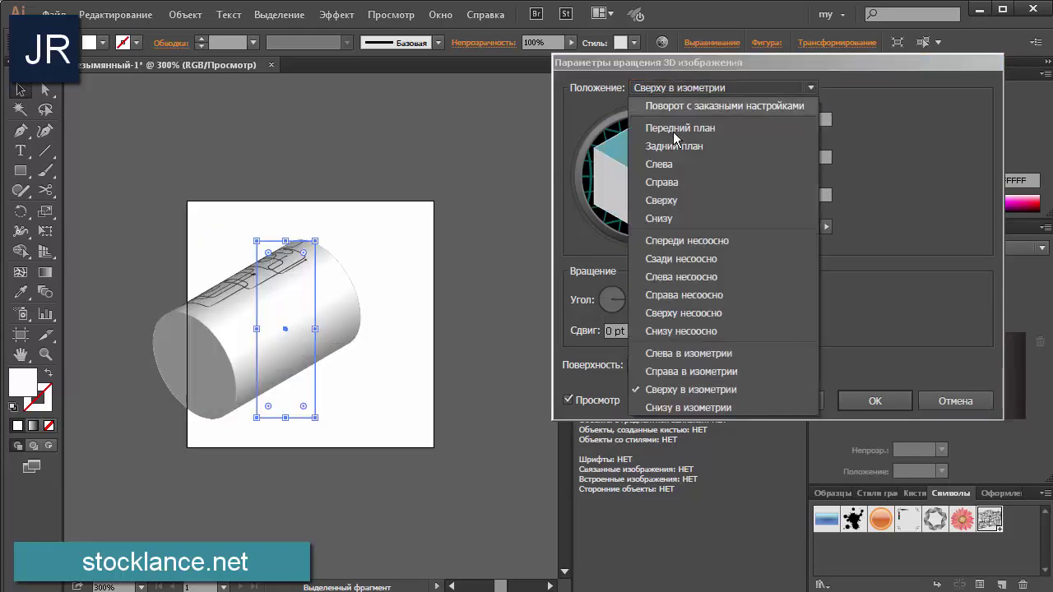
left_click(674, 146)
left_click_drag(644, 145, 646, 157)
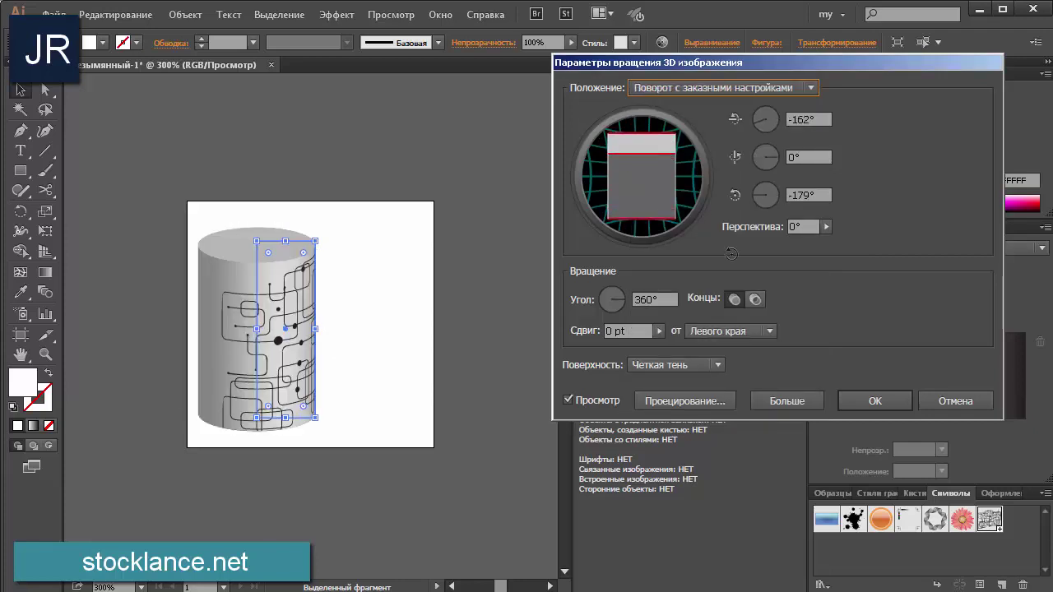
left_click(874, 400)
left_click_drag(292, 338, 534, 199)
Expand the cylinder's appearance and ungroup the result twice
left_click(185, 15)
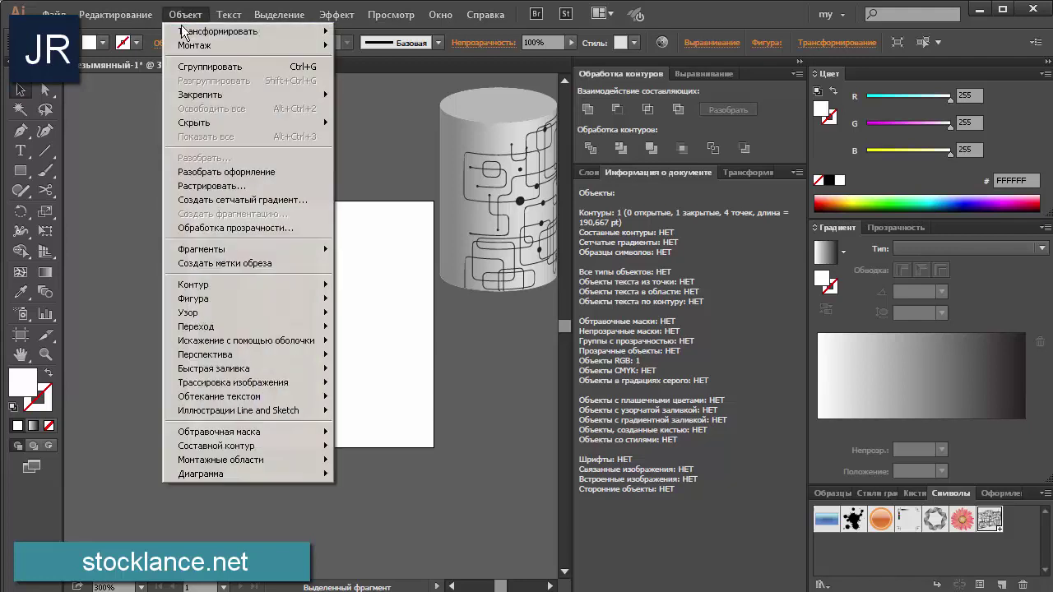
left_click(226, 172)
right_click(258, 306)
left_click(329, 384)
right_click(313, 354)
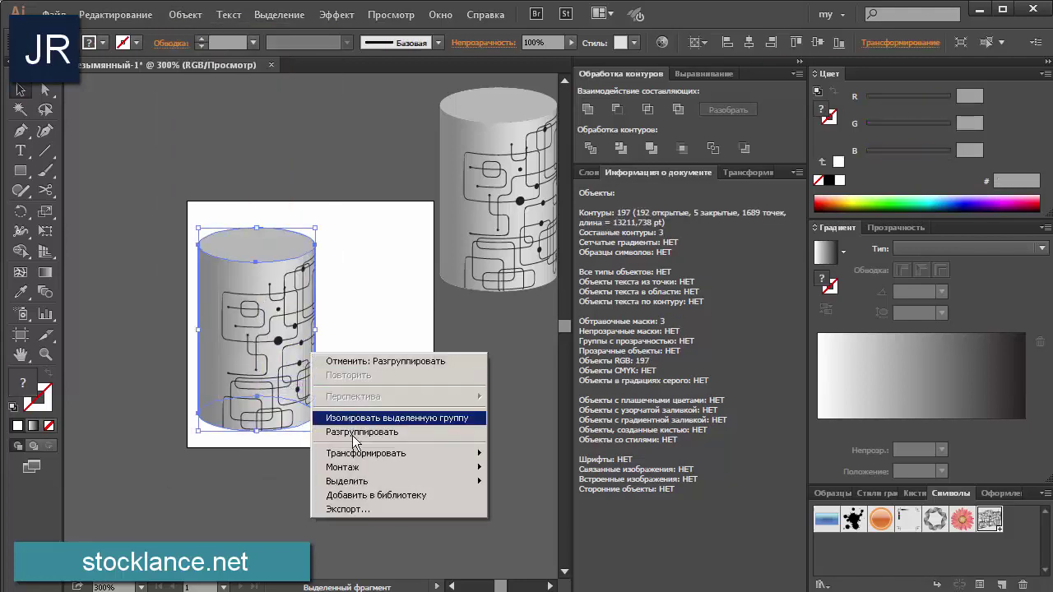
left_click(354, 433)
Release both clipping masks on the expanded cylinder parts
left_click(337, 386)
right_click(232, 241)
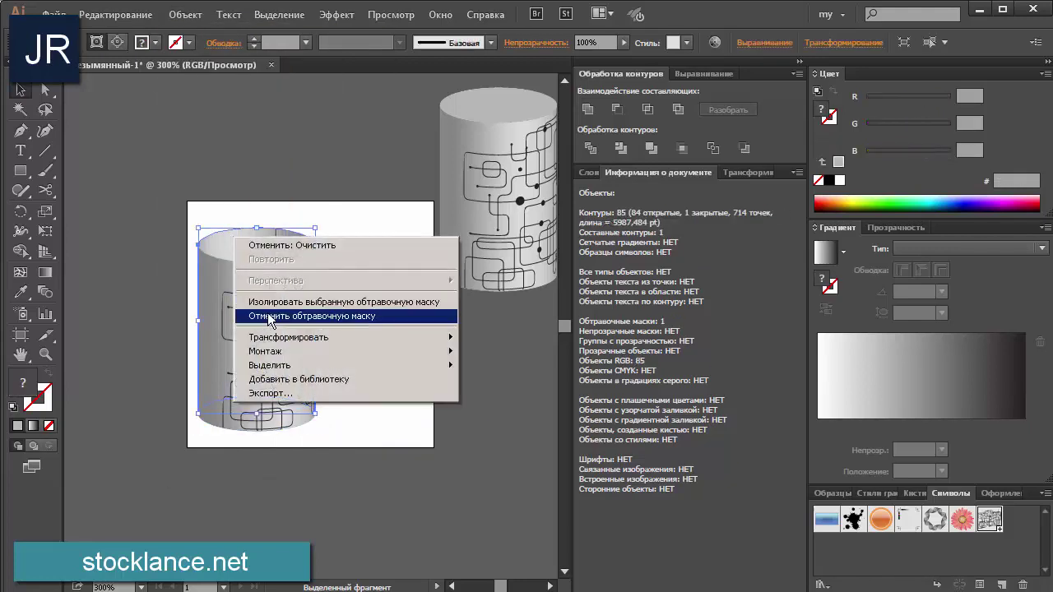
left_click(297, 313)
right_click(230, 330)
left_click(271, 398)
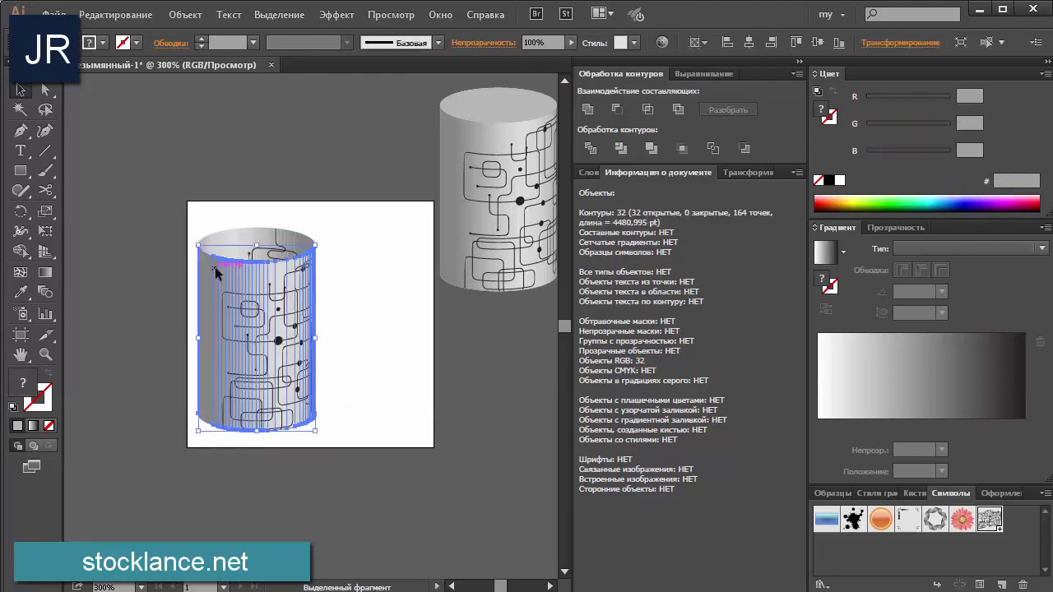
left_click(186, 286)
Delete the cylinder's grey gradient body and grey bottom ellipse
left_click(293, 428)
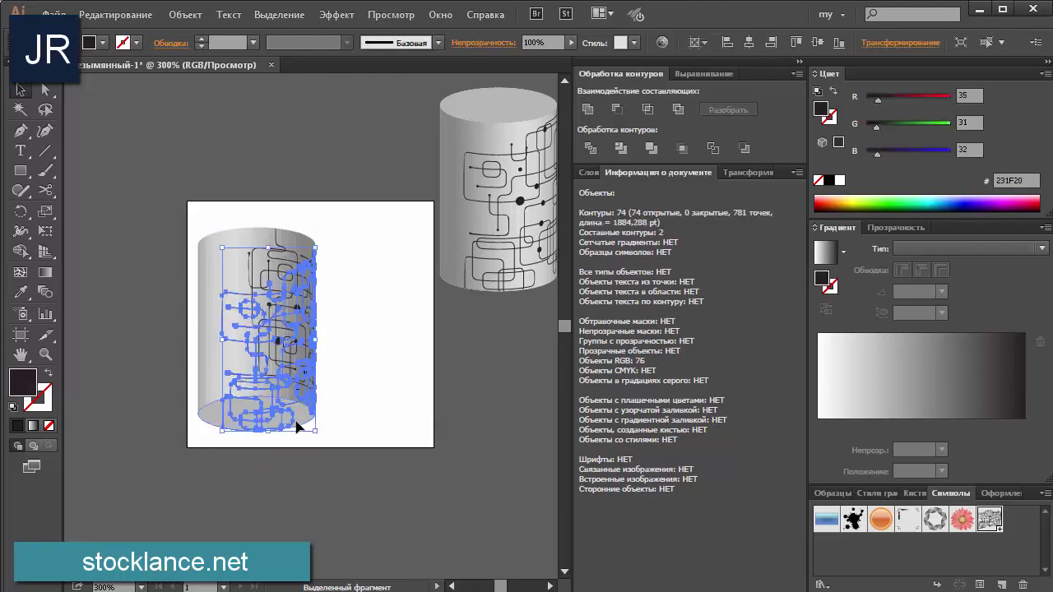
left_click(305, 423)
left_click(218, 268)
key("Delete")
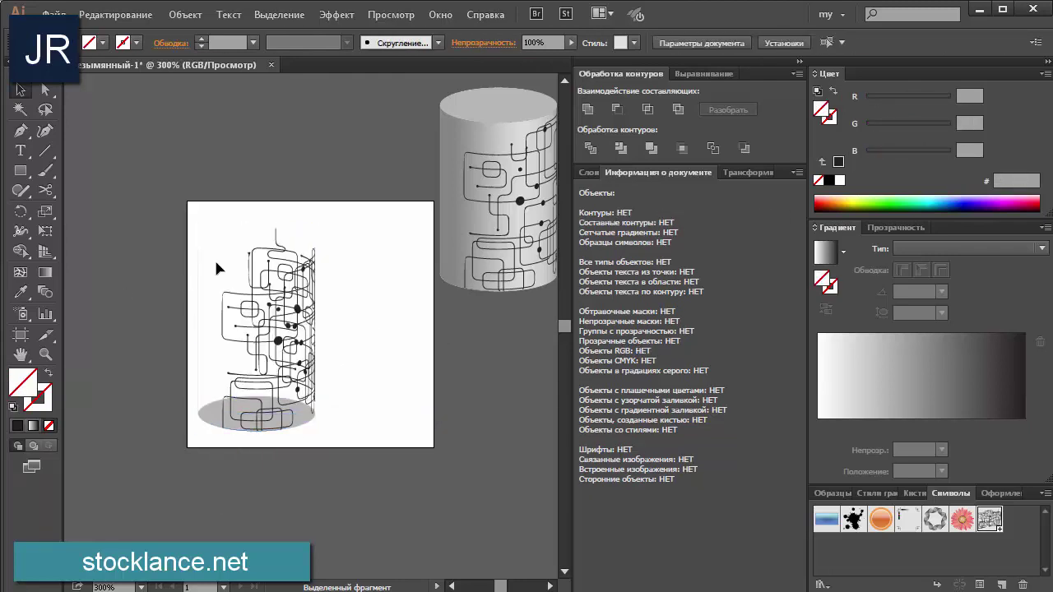
left_click(212, 423)
key("Delete")
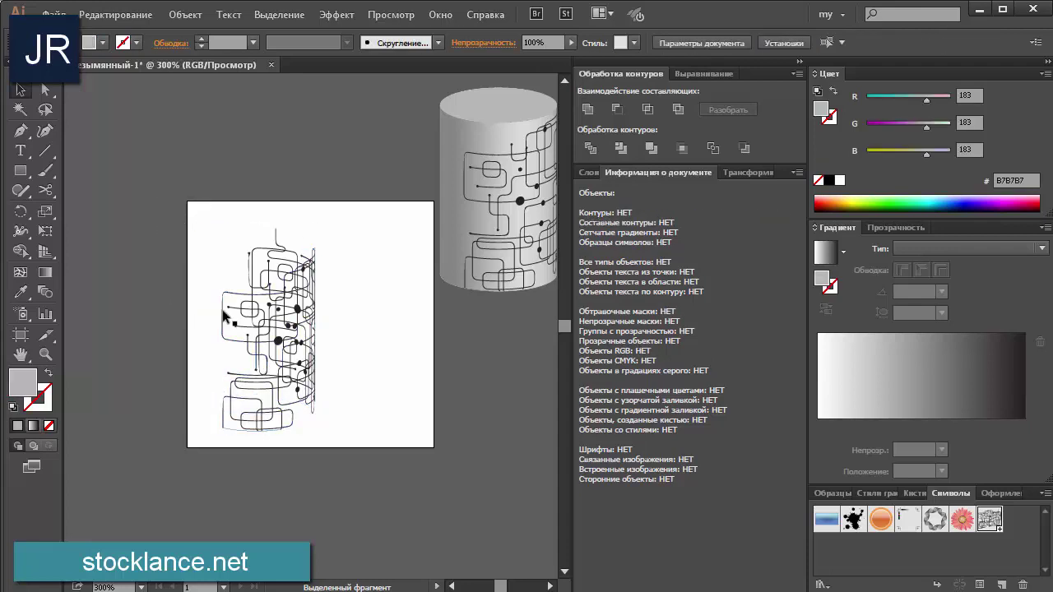
Fade the back-side circuit lines to 48% opacity and shift the line art right
left_click_drag(158, 202, 272, 434)
left_click(296, 223)
left_click_drag(359, 224, 245, 334)
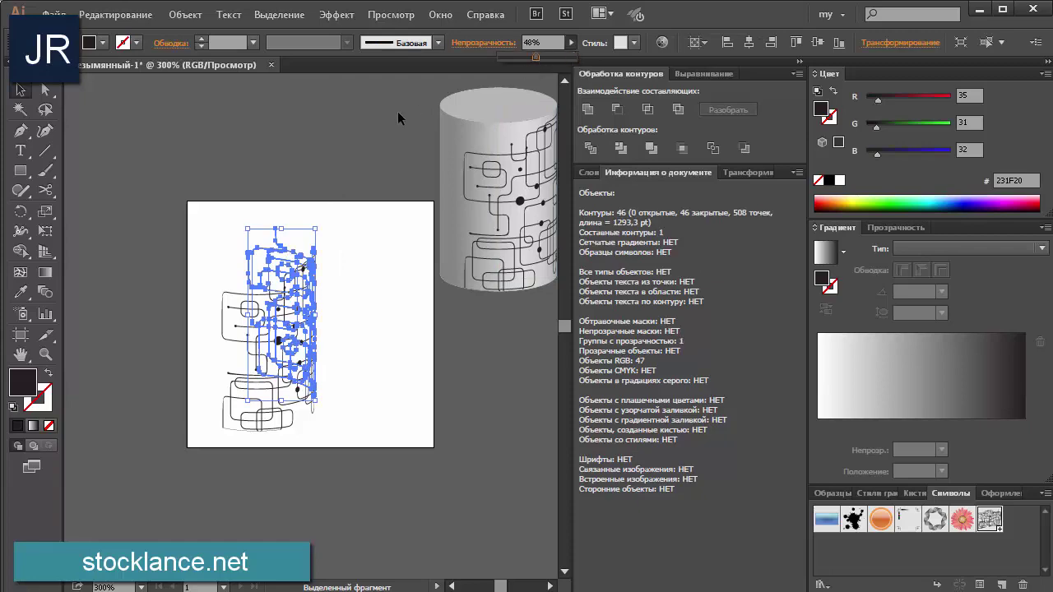
left_click(187, 176)
left_click_drag(312, 336, 466, 352)
left_click(465, 352)
Zoom in and erase the stray curved line at the left with the Eraser tool
key("ctrl+plus")
key("ctrl+plus")
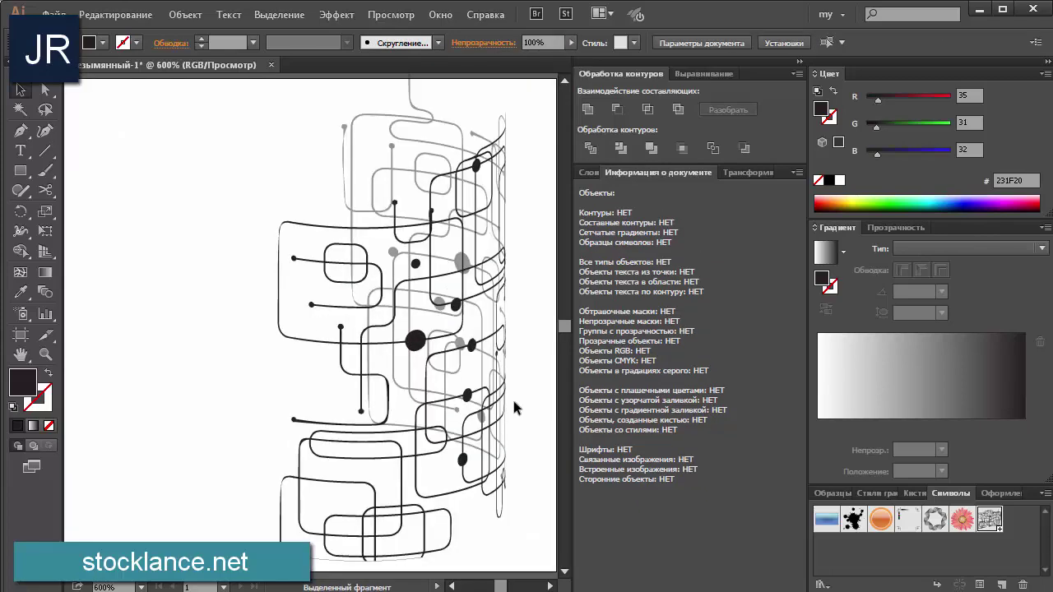
key("ctrl+minus")
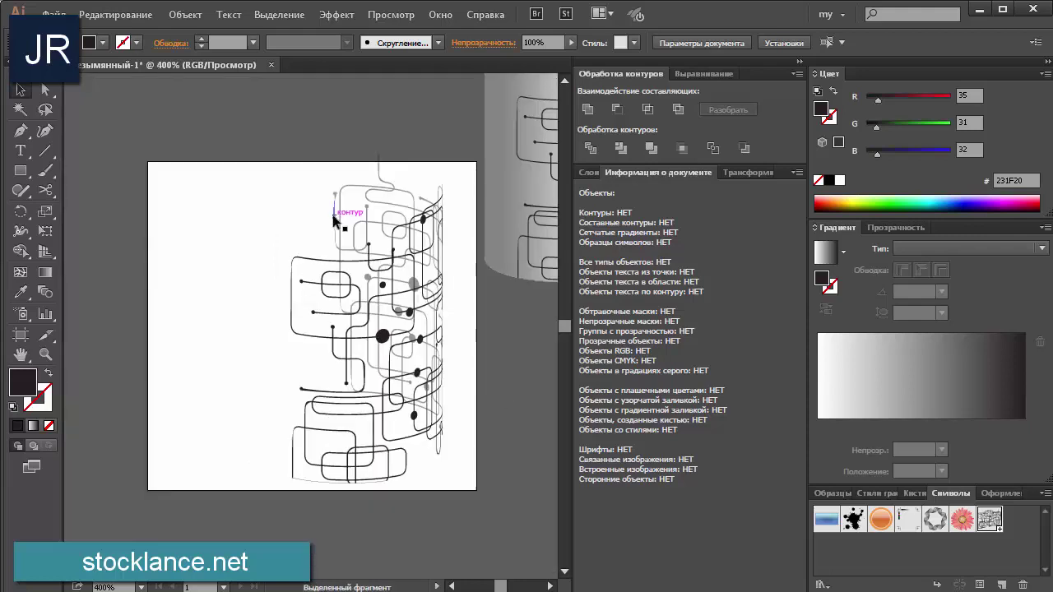
left_click(335, 221)
key("z")
left_click_drag(277, 159, 380, 268)
left_click_drag(45, 190, 91, 188)
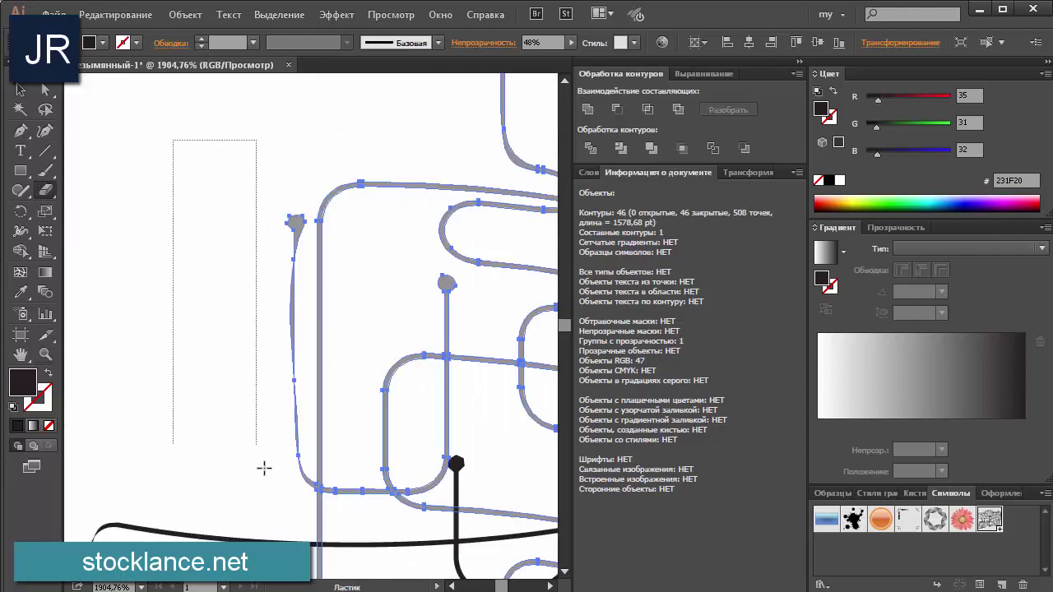
left_click_drag(264, 469, 313, 533)
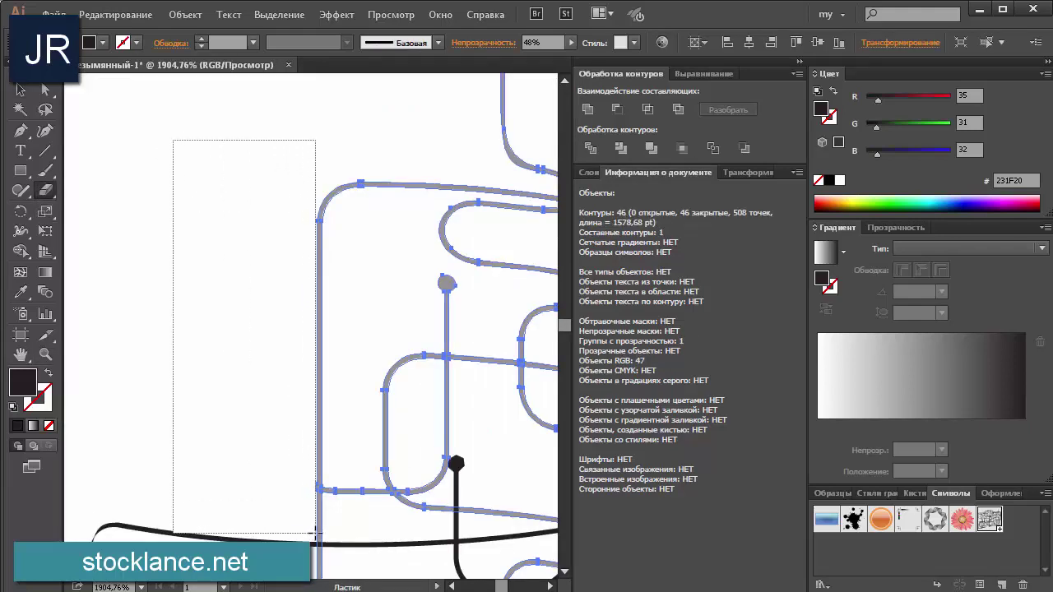
left_click(215, 215)
key("ctrl+0")
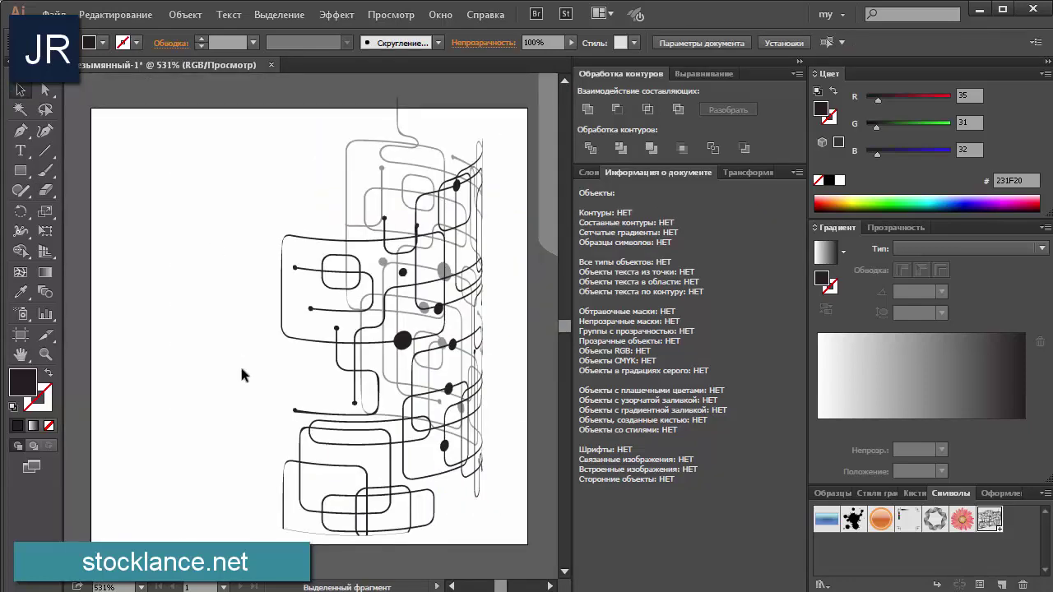
Create a 100 × 100 pt square
left_click(289, 464)
left_click(264, 448)
left_click(21, 171)
left_click(125, 201)
type("100")
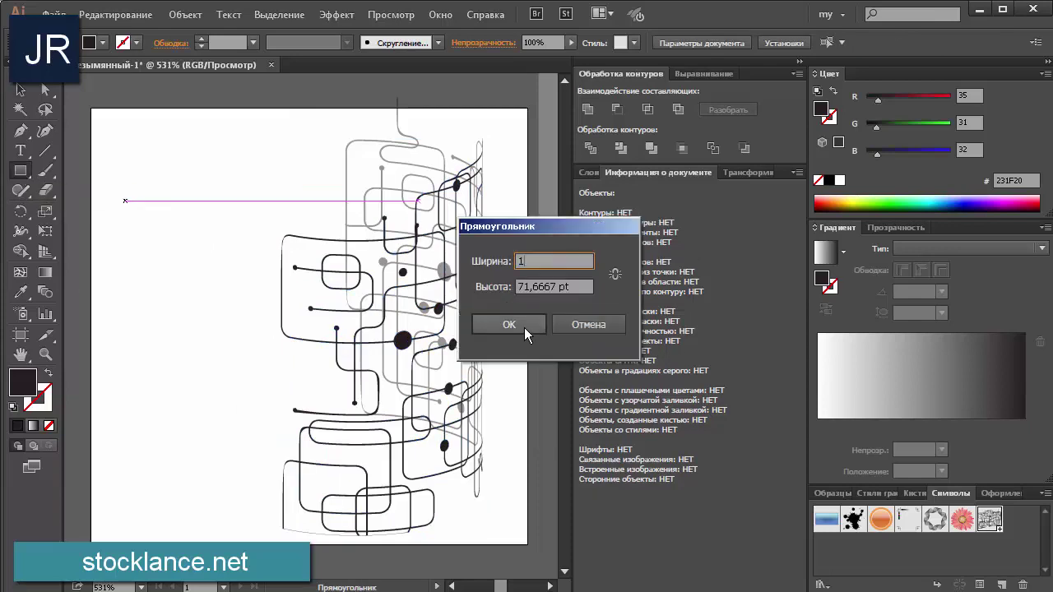
key("Tab")
type("100")
left_click(524, 328)
Fill the square with a radial gradient and send it behind the line art
key("v")
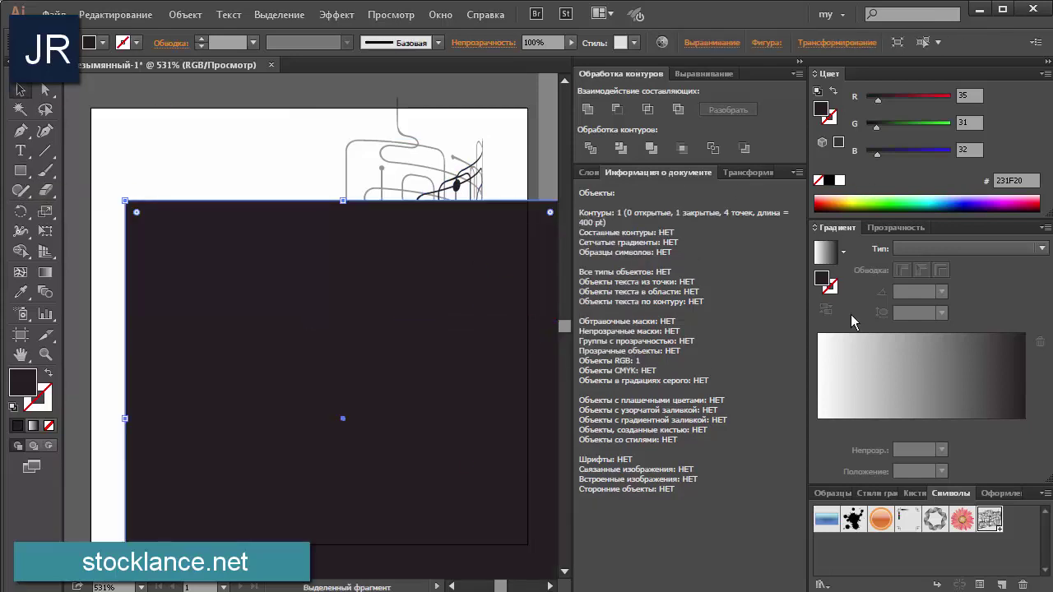
left_click(853, 346)
key("ctrl+shift+bracketleft")
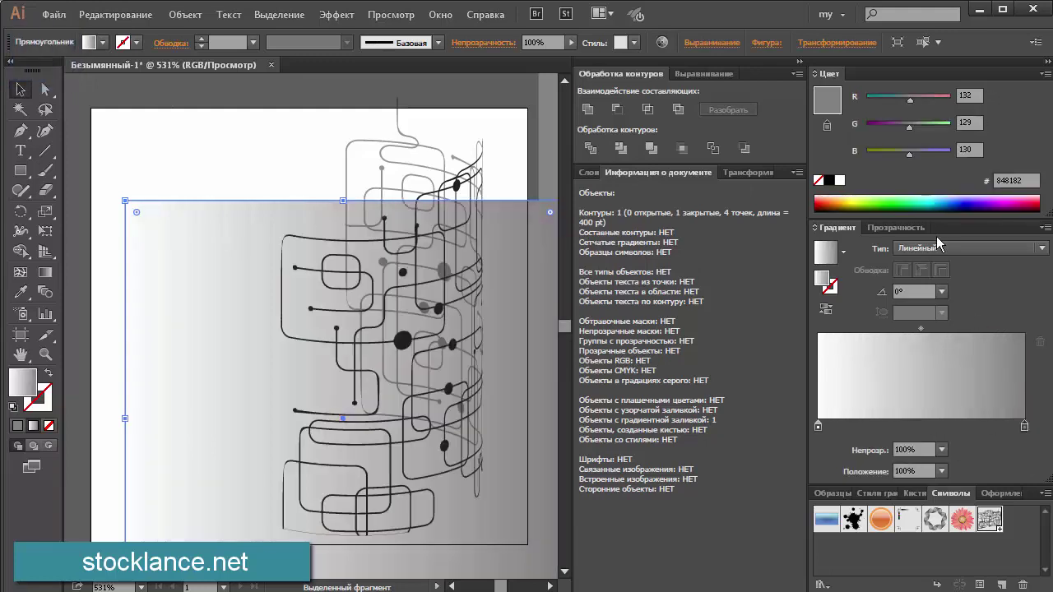
left_click(936, 247)
left_click(930, 278)
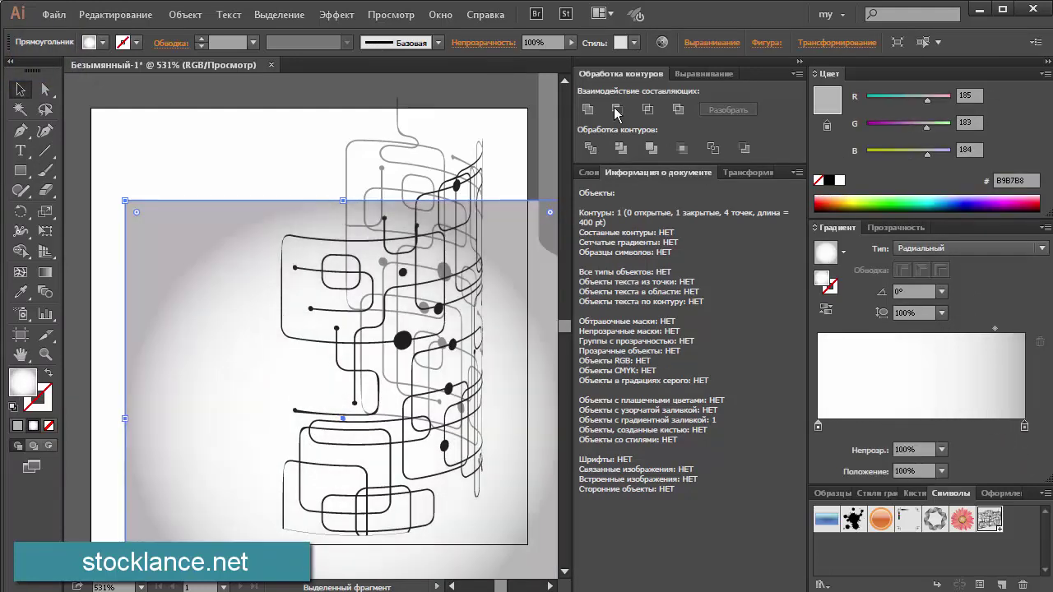
Align the gradient square to the artboard and adjust the gradient with the Gradient tool
left_click(709, 73)
left_click_drag(125, 221, 90, 220)
left_click(718, 110)
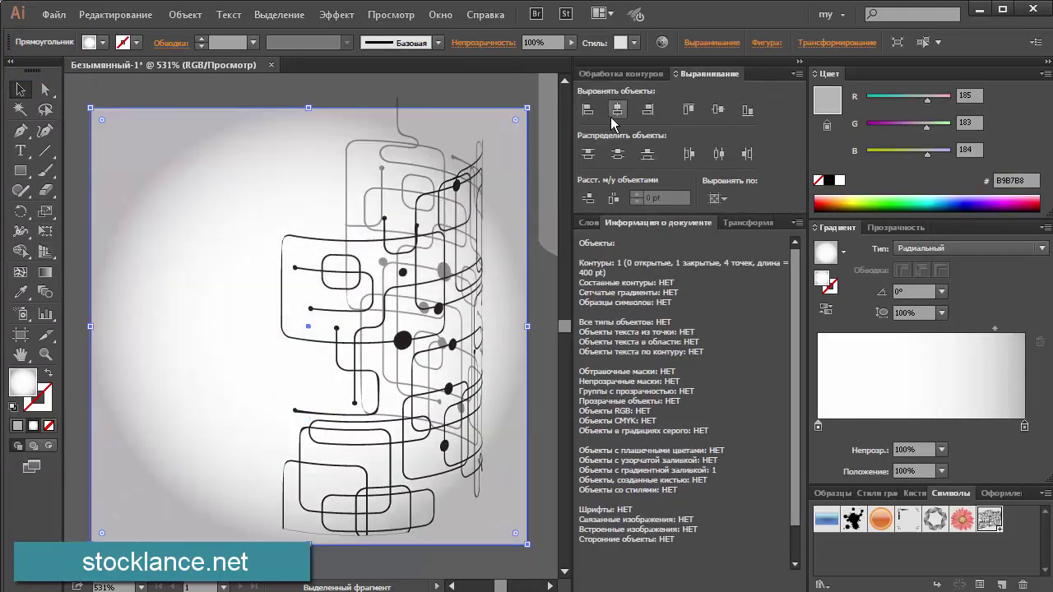
left_click(45, 272)
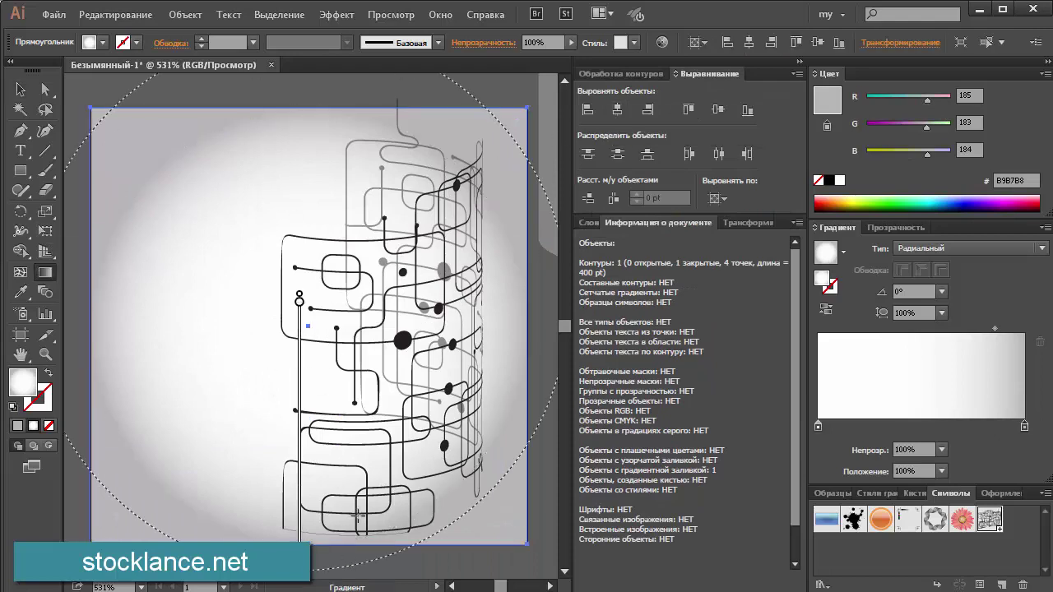
left_click_drag(300, 299, 300, 568)
key("v")
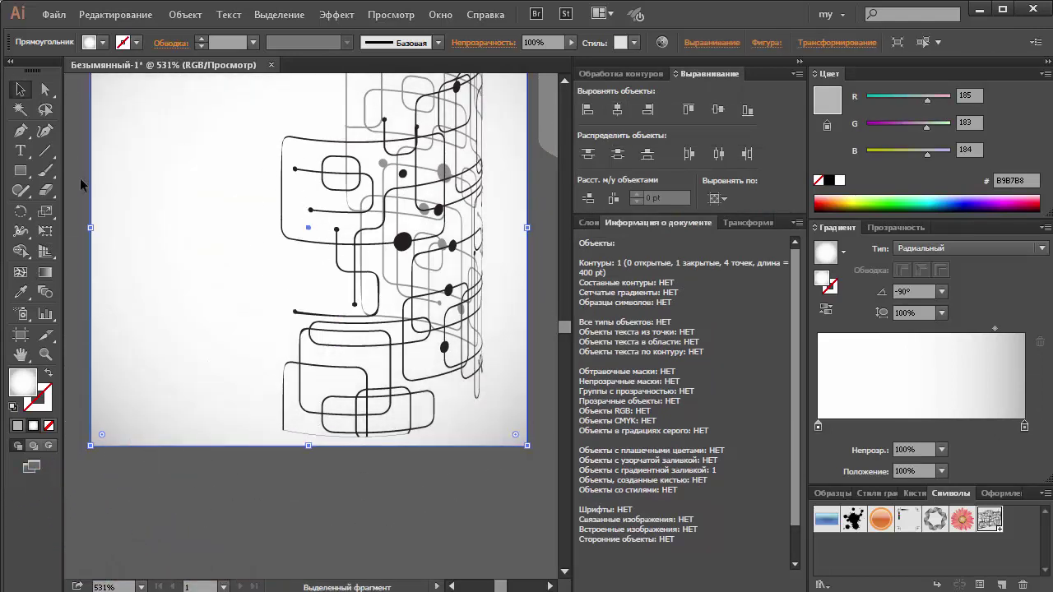
scroll(79, 178, "up", 3)
Select the line-art group and rotate it diagonally
scroll(82, 186, "down", 1)
mouse_move(95, 219)
left_mouse_down()
mouse_move(486, 490)
mouse_move(477, 379)
left_mouse_up()
left_click(418, 239)
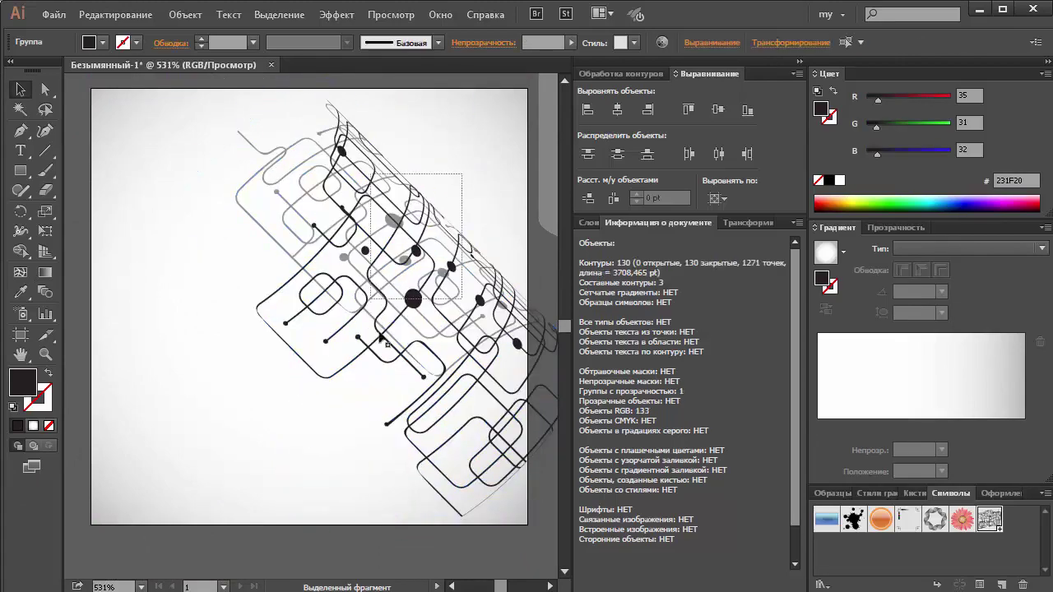
left_click(410, 302)
key("ctrl+minus")
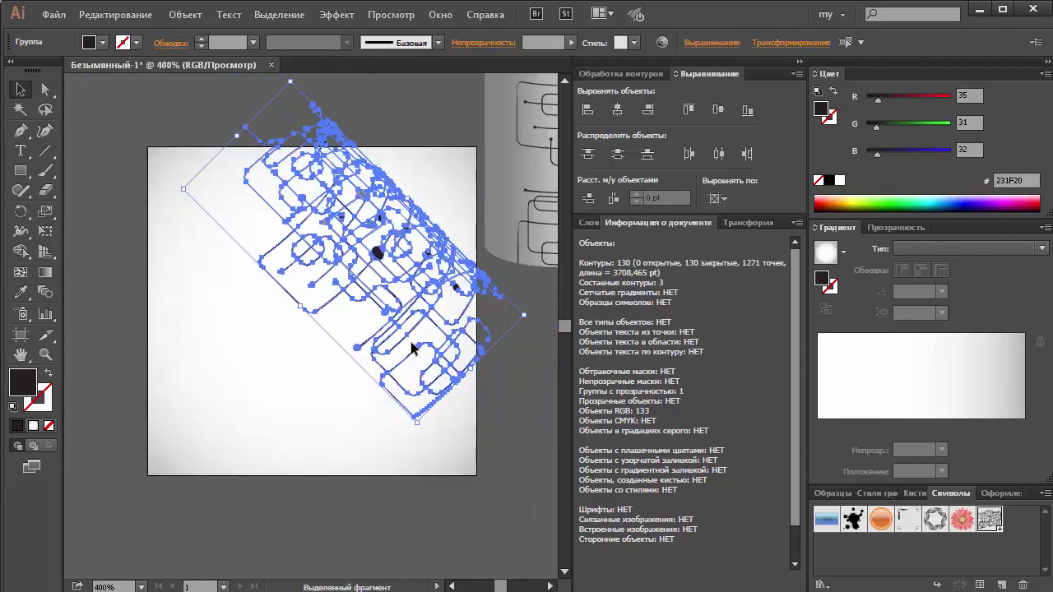
left_click_drag(298, 306, 329, 333)
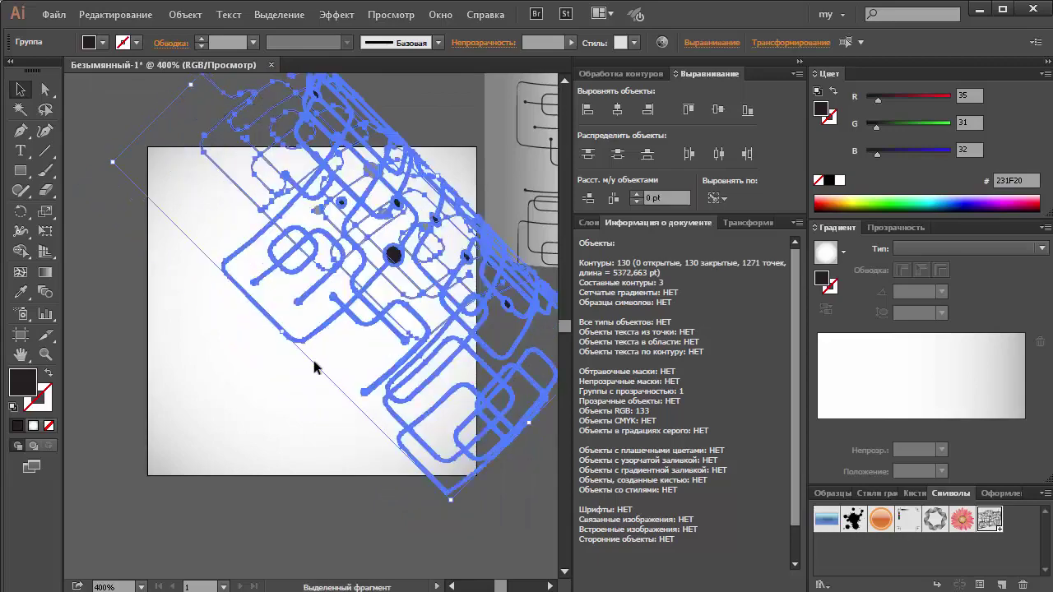
left_click(315, 367)
Move the line art up, rotate it back upright, and resize it along the right side
left_click_drag(362, 355, 359, 249)
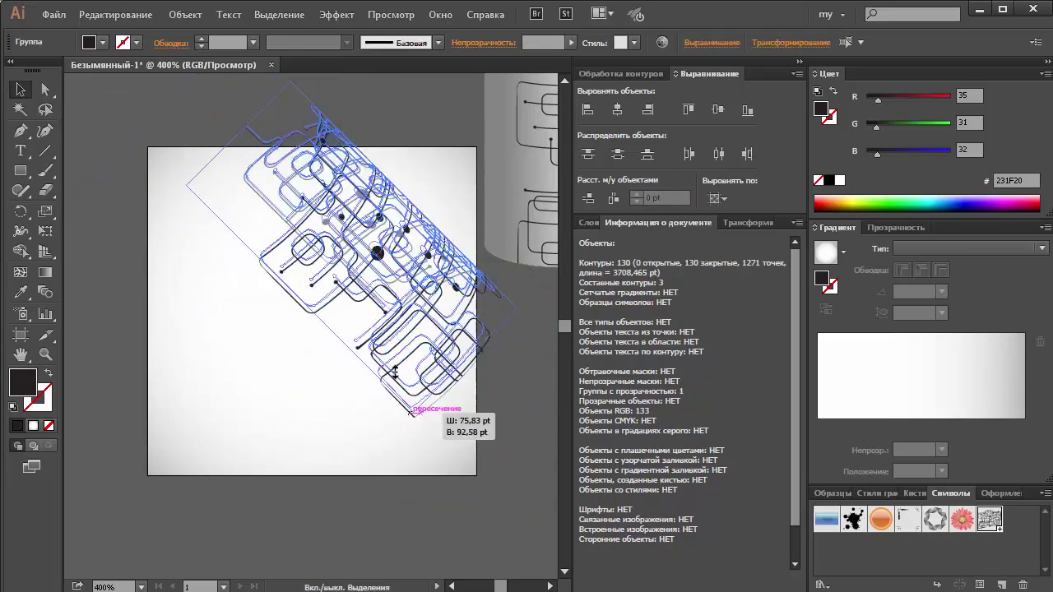
left_click(409, 357)
left_click(453, 228)
mouse_move(476, 262)
left_mouse_down()
mouse_move(396, 331)
mouse_move(447, 354)
left_mouse_up()
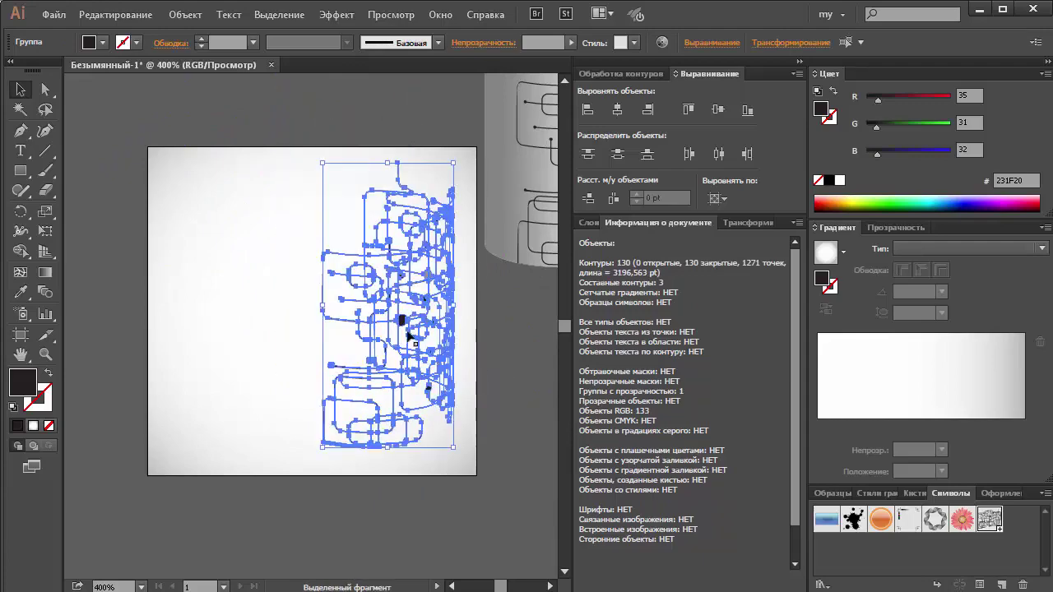
left_click_drag(322, 306, 319, 307)
left_click(518, 359)
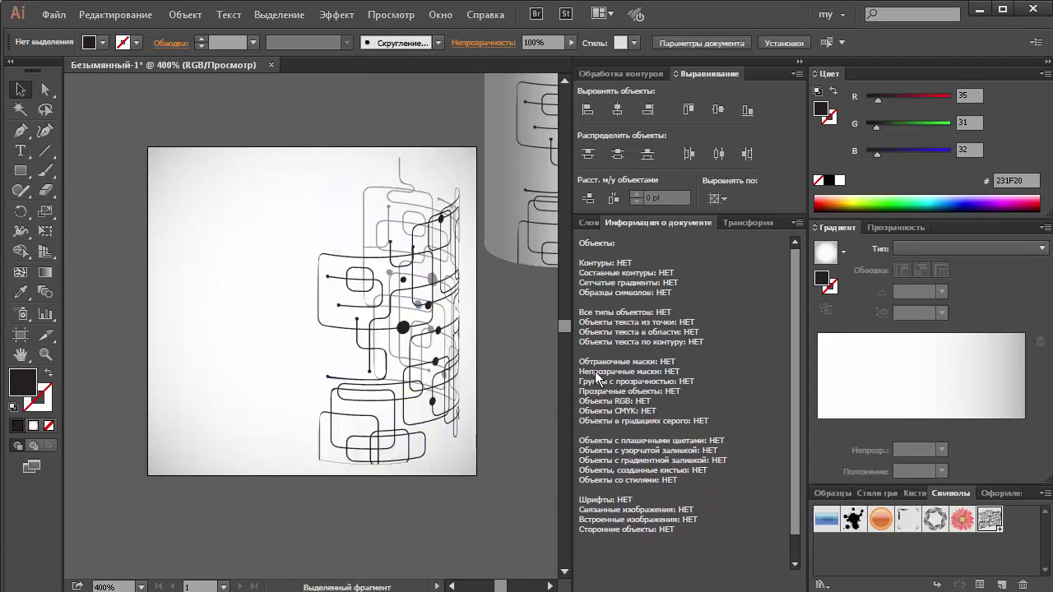